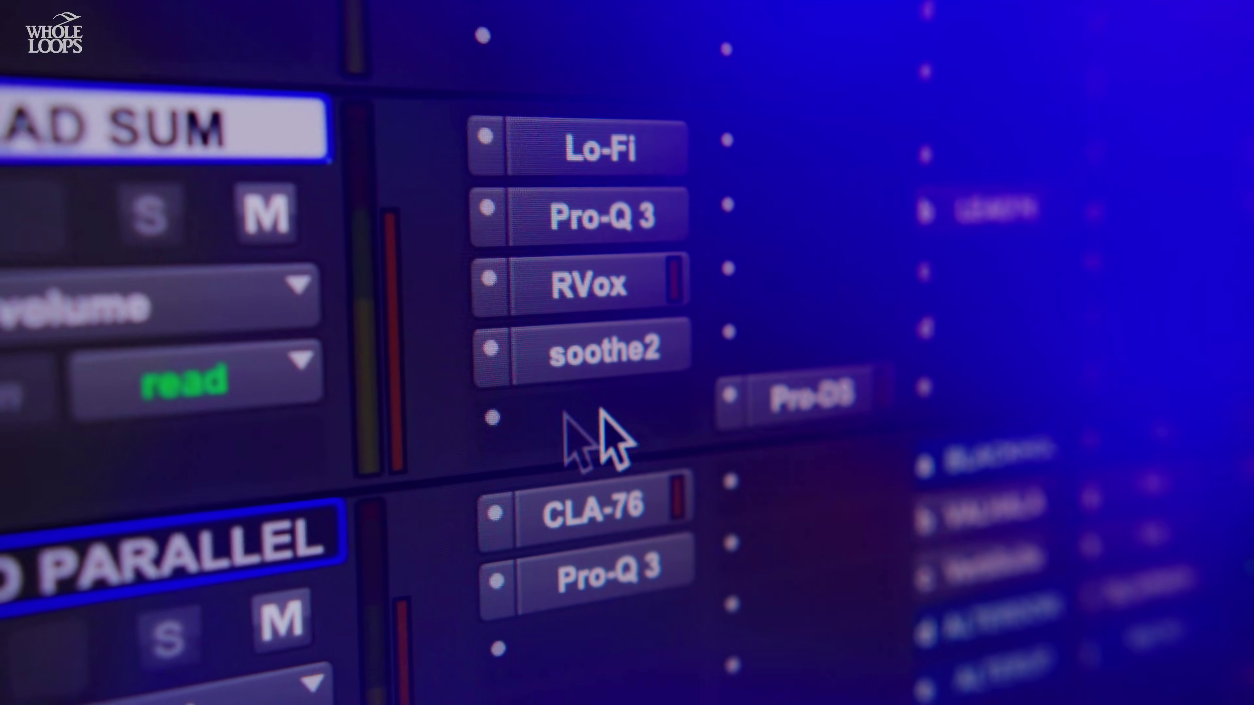
# Select soothe2 under VST in the Plug-ins browser after searching 'soothe'
pyautogui.click(590, 350)
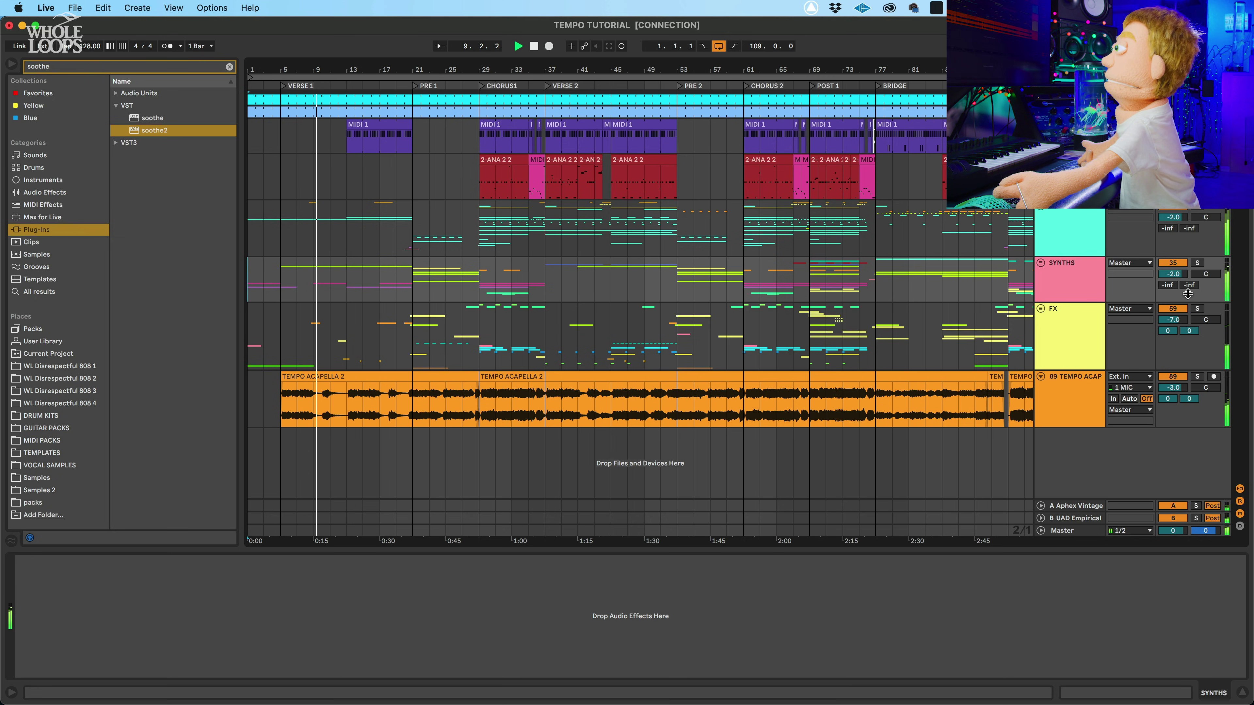
# Lower 89 TEMPO ACAP to about -4 dB and drop soothe2 onto the SYNTHS track
pyautogui.moveTo(1173, 387); pyautogui.dragTo(1175, 393)
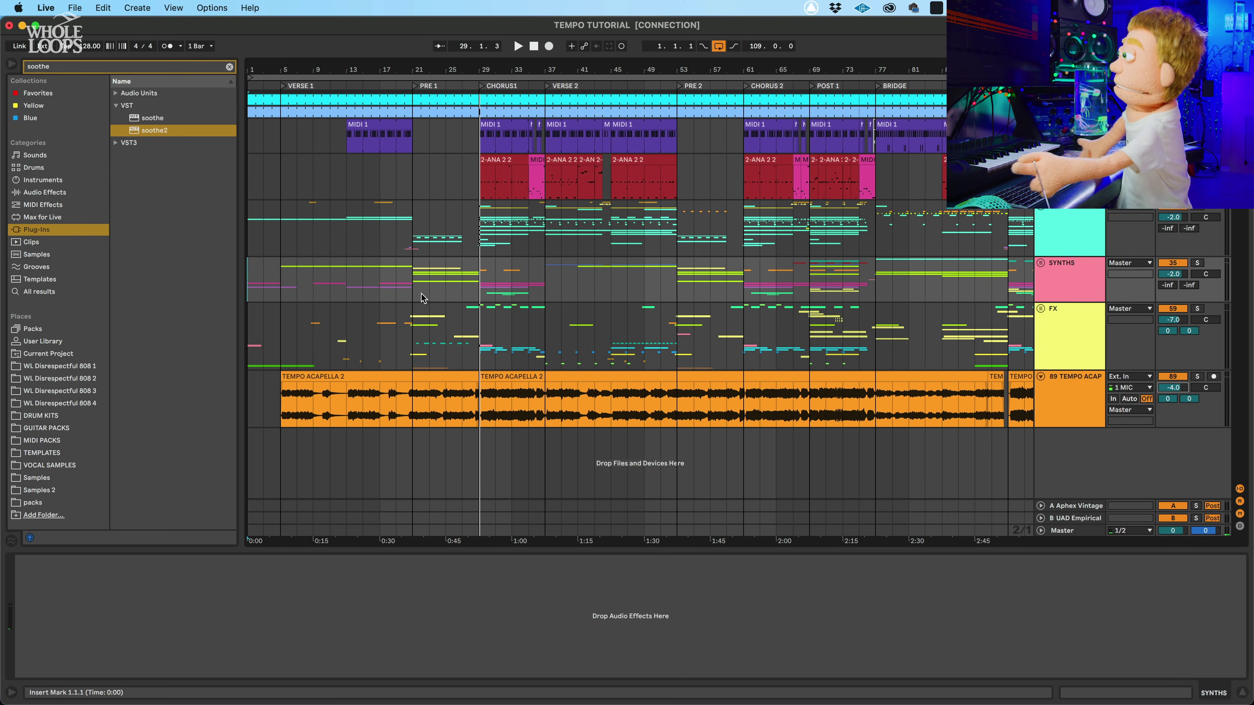
pyautogui.click(408, 290)
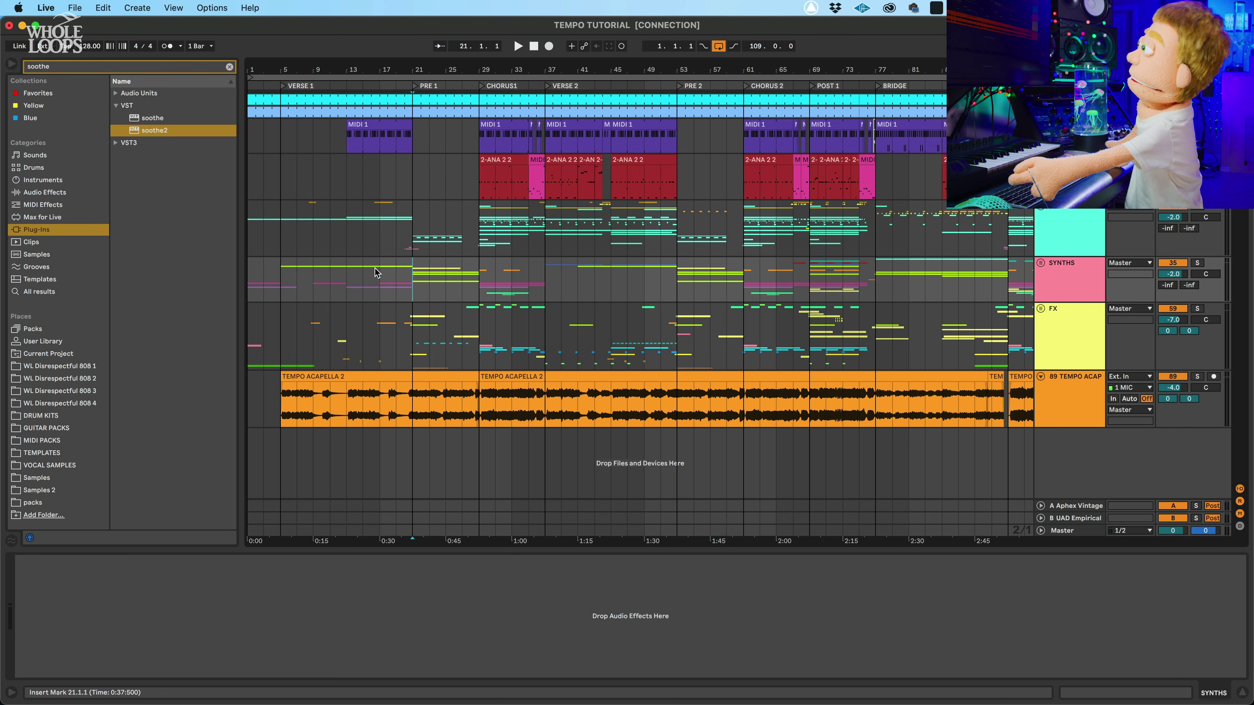
pyautogui.moveTo(347, 264); pyautogui.dragTo(205, 151)
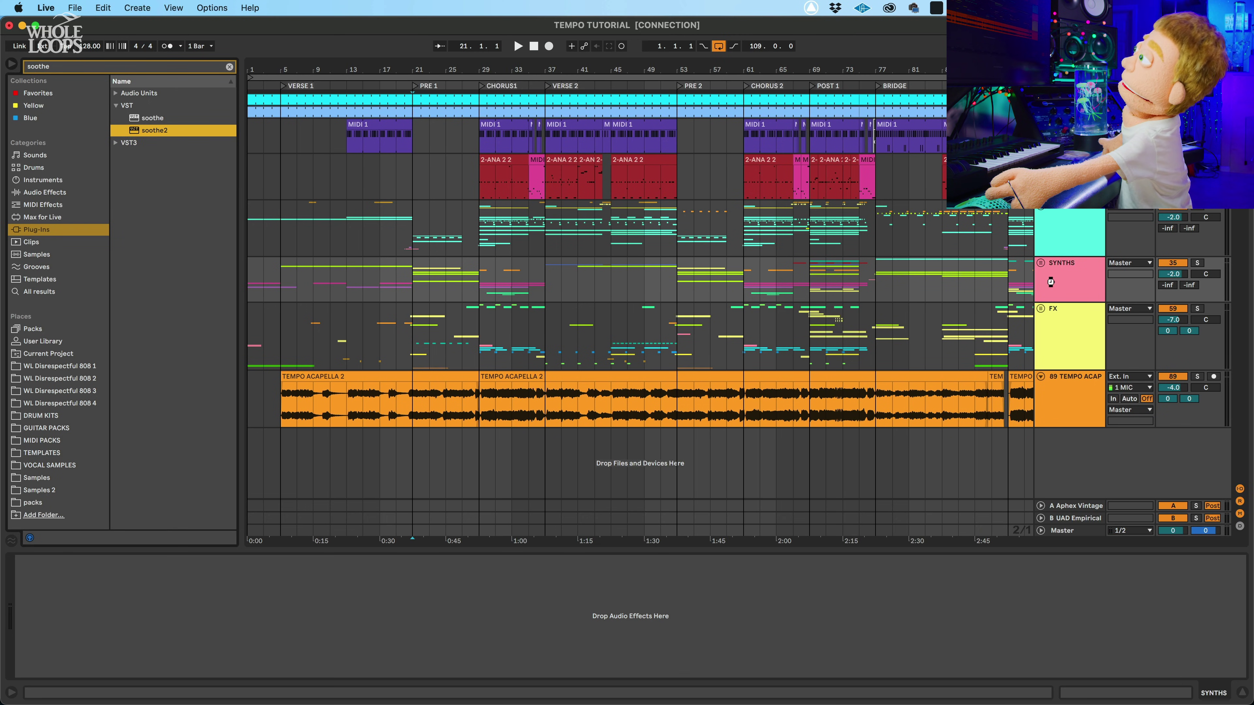
pyautogui.moveTo(1047, 269); pyautogui.dragTo(1043, 269)
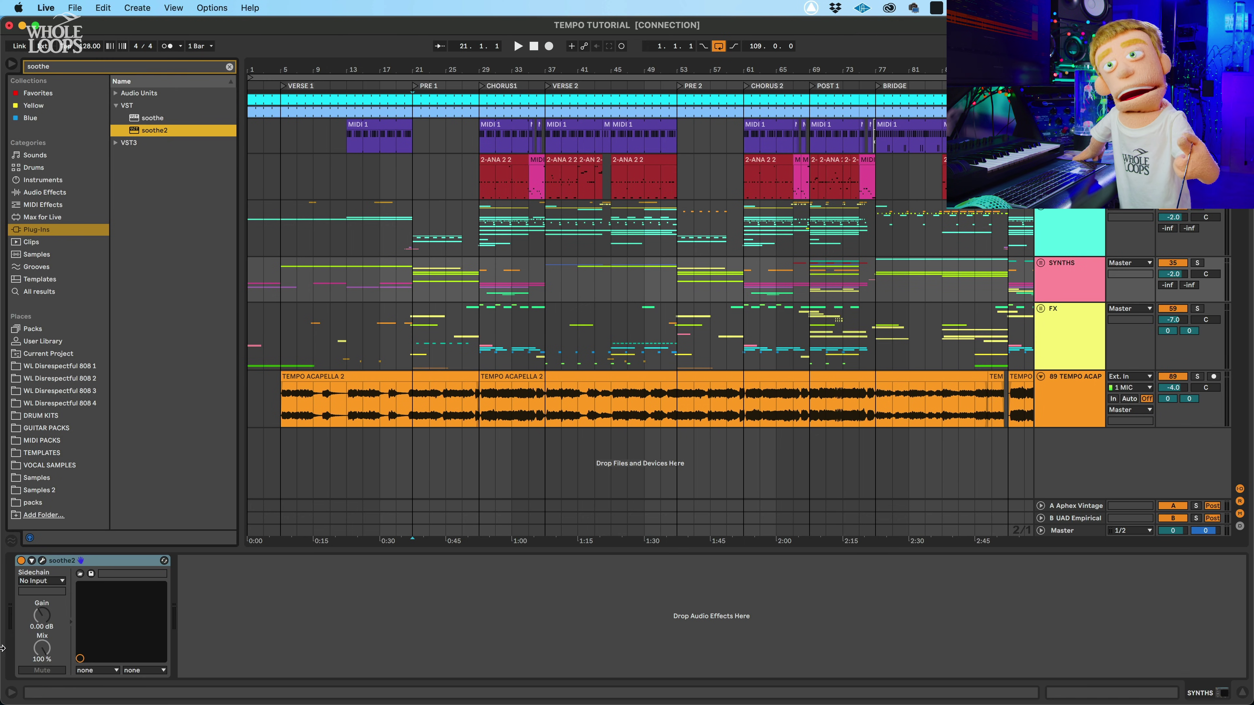
# Sidechain soothe2 from 89-TEMPO ACAPELLA 2, solo and play SYNTHS, and open soothe2's editor
pyautogui.click(45, 581)
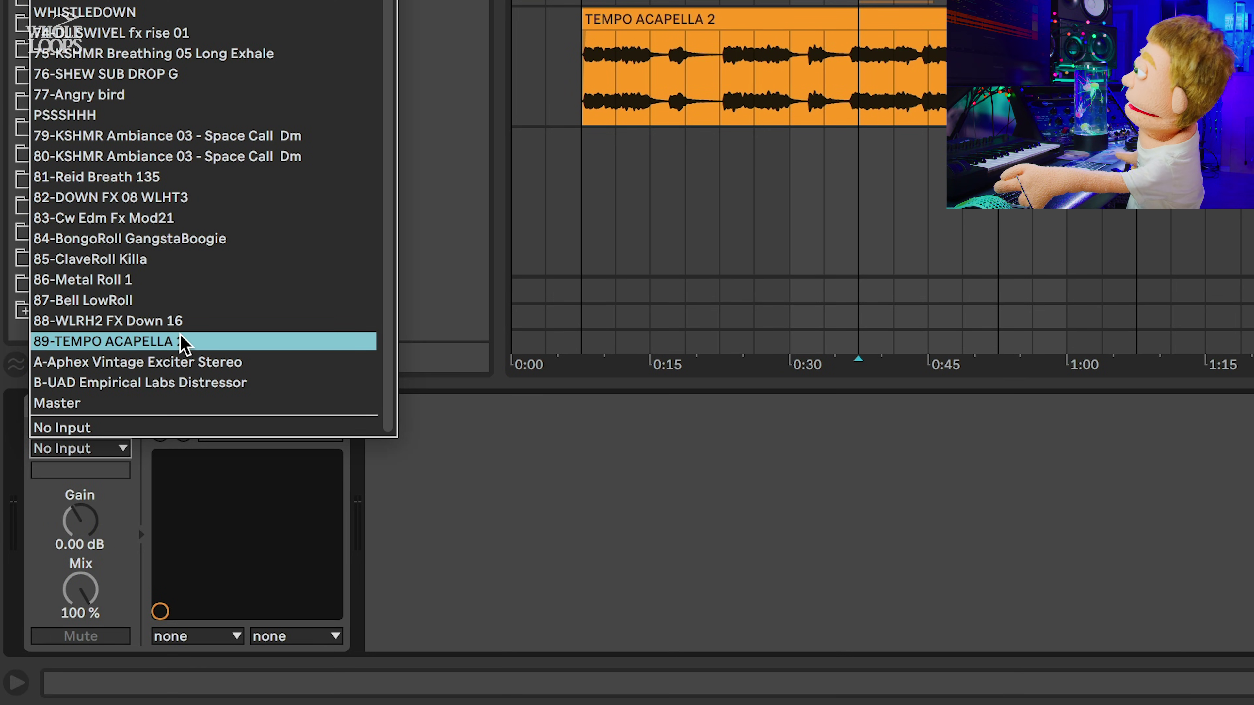
pyautogui.click(178, 345)
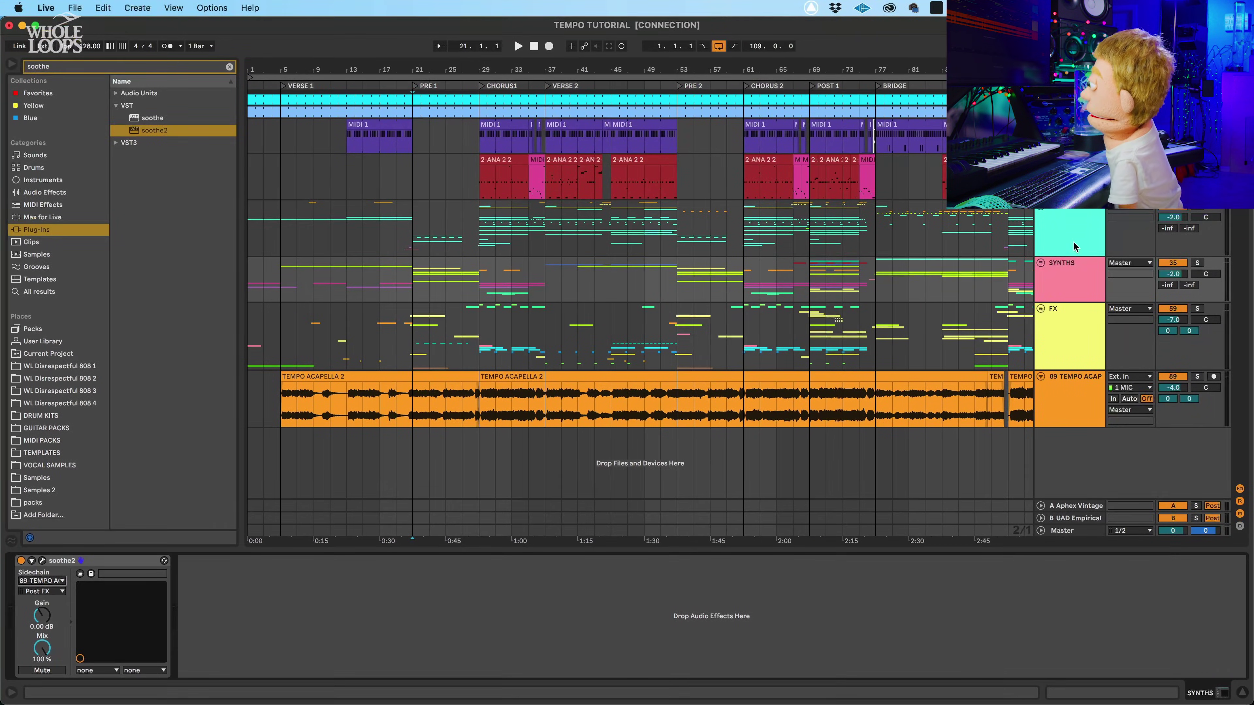
pyautogui.click(1070, 276)
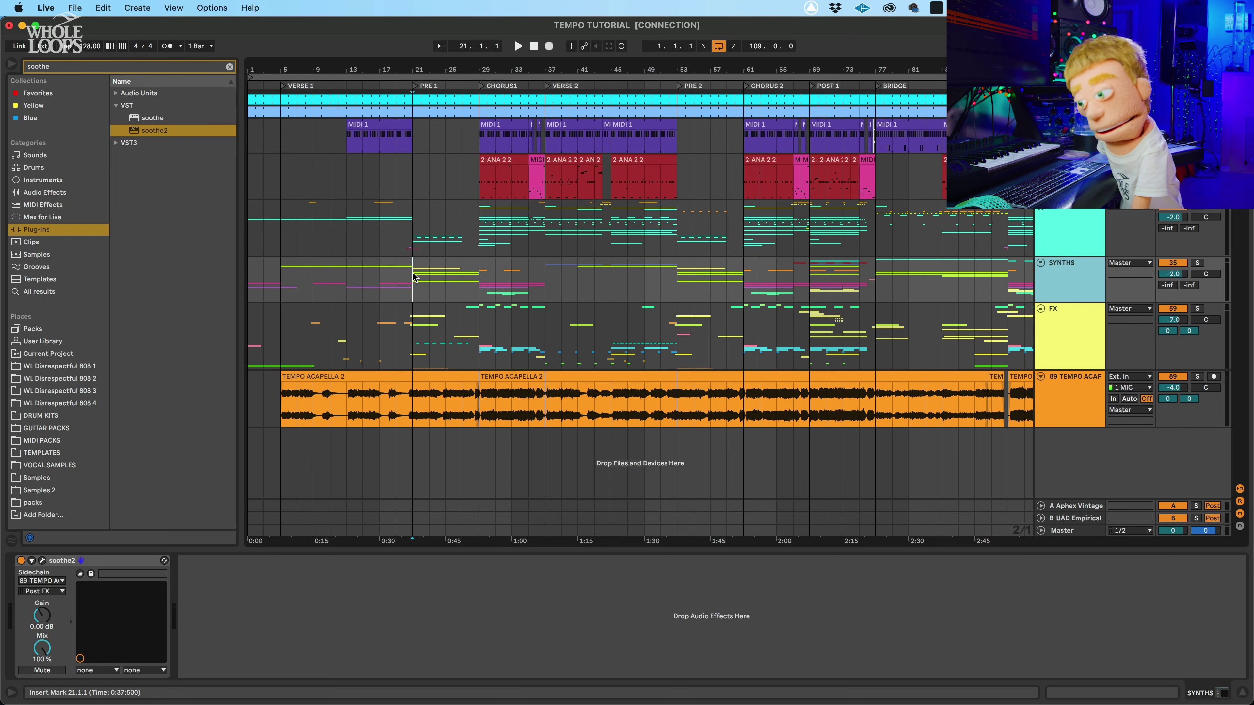
pyautogui.click(416, 281)
pyautogui.click(1197, 263)
pyautogui.click(517, 46)
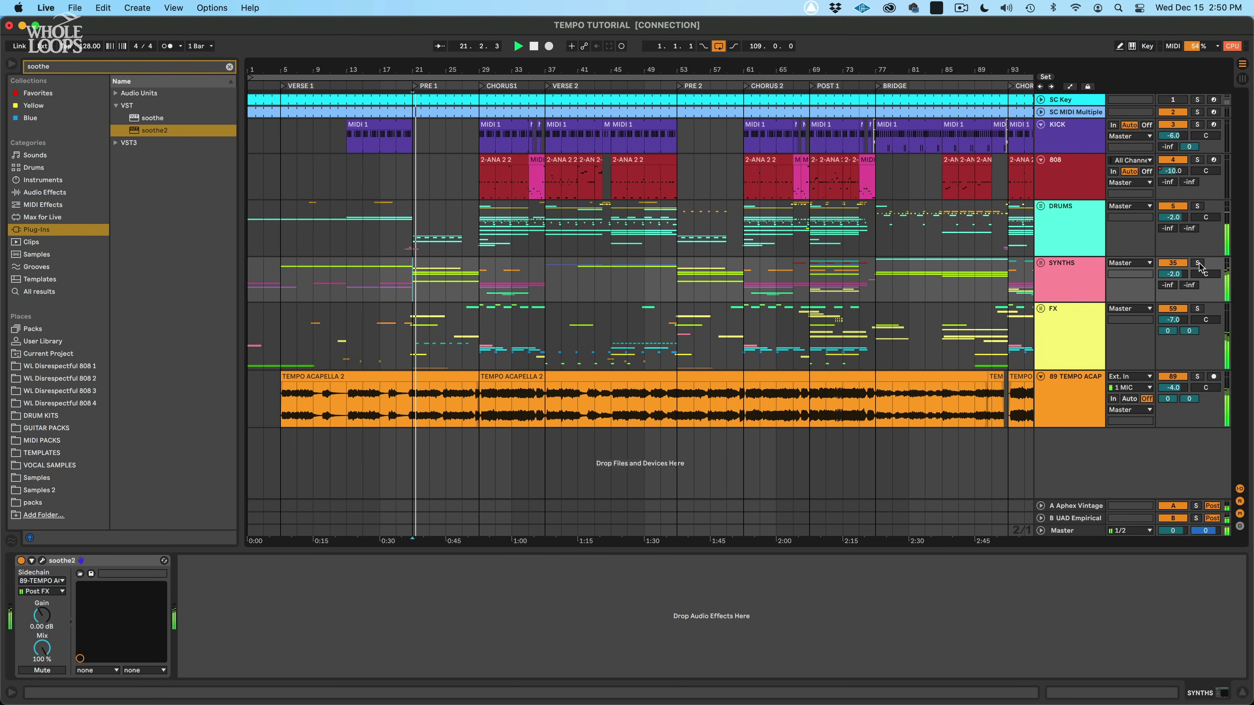
pyautogui.click(42, 559)
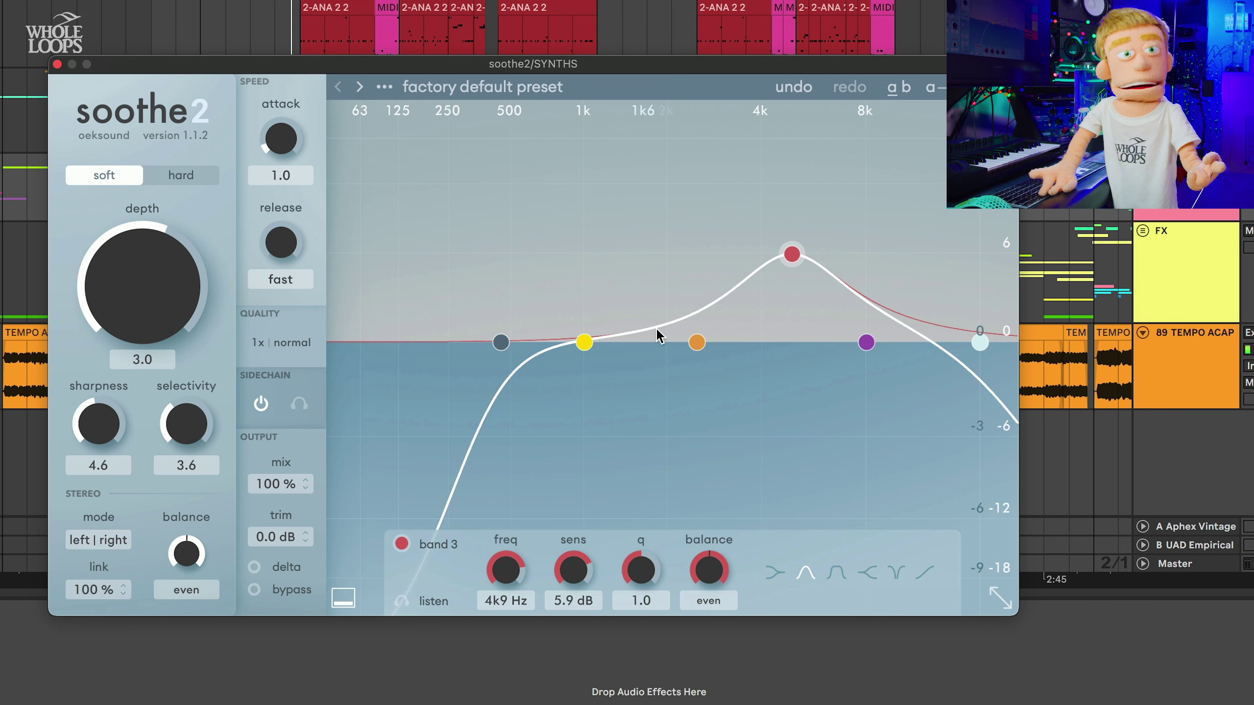
# Move soothe2's band 3 to 5k5 Hz with 7.3 dB sensitivity and q 0.6 while listening
pyautogui.moveTo(788, 256); pyautogui.dragTo(806, 282)
pyautogui.scroll(-4, 805, 284)
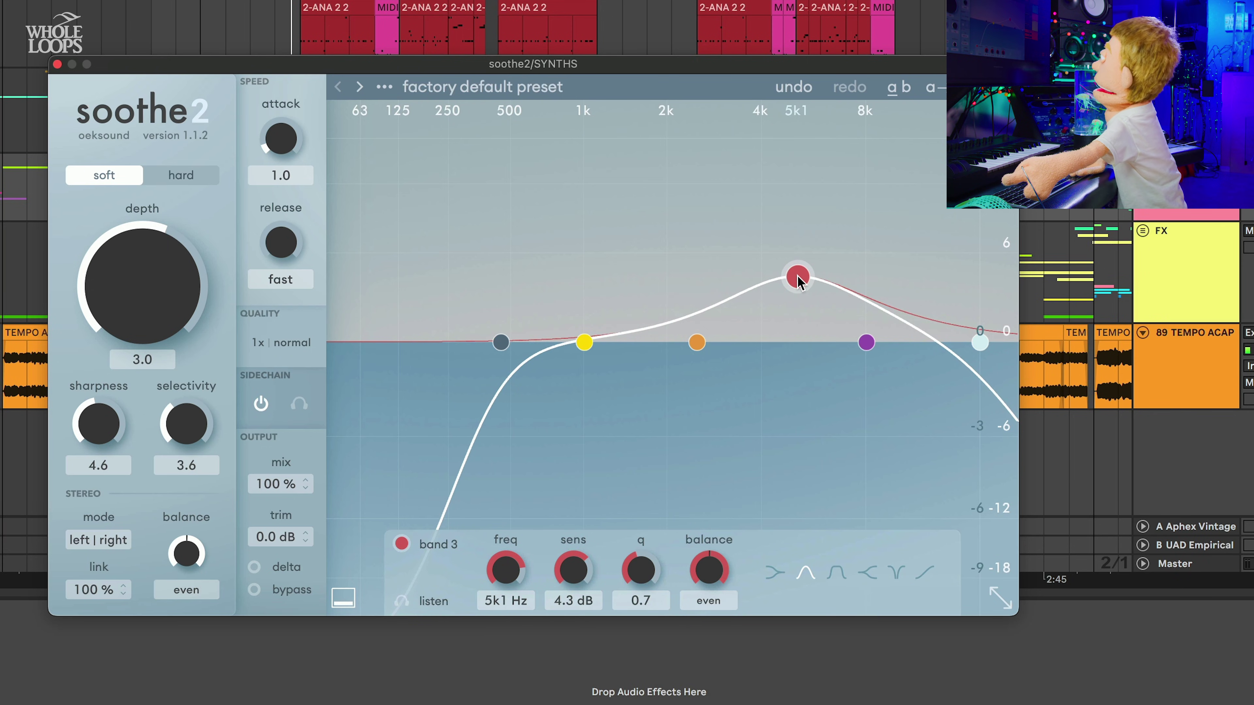
pyautogui.press('space')
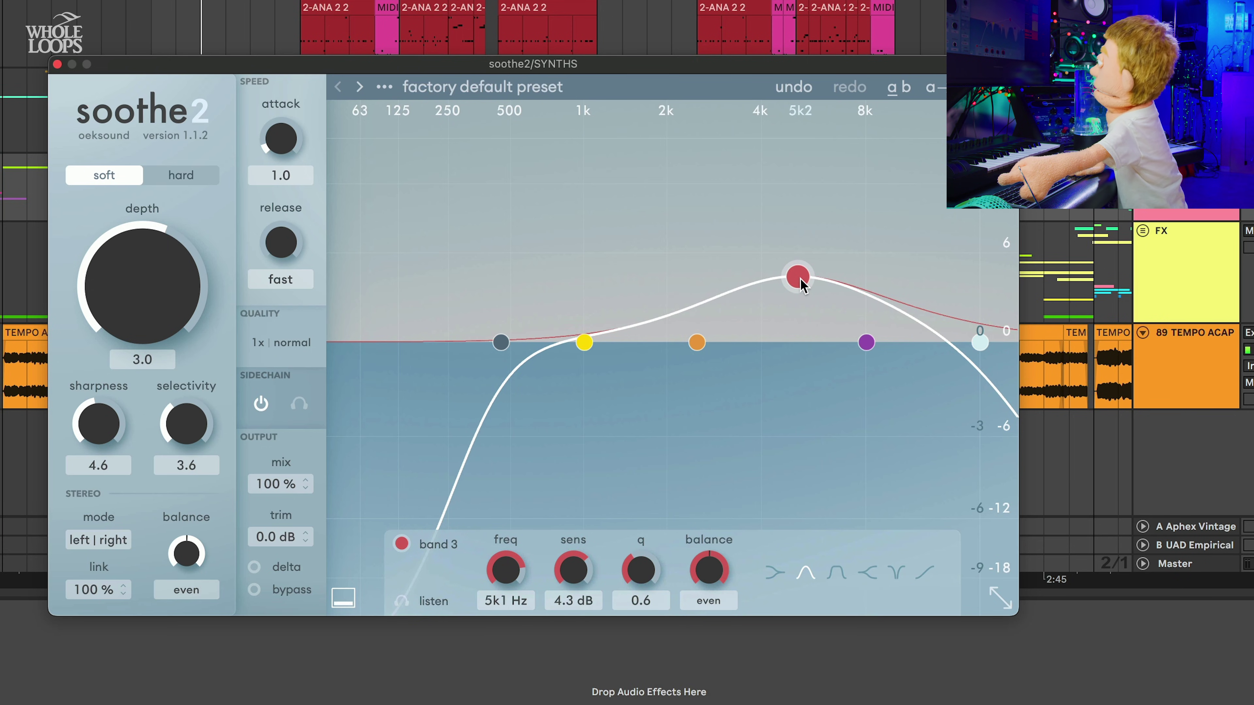
pyautogui.moveTo(800, 278); pyautogui.dragTo(812, 234)
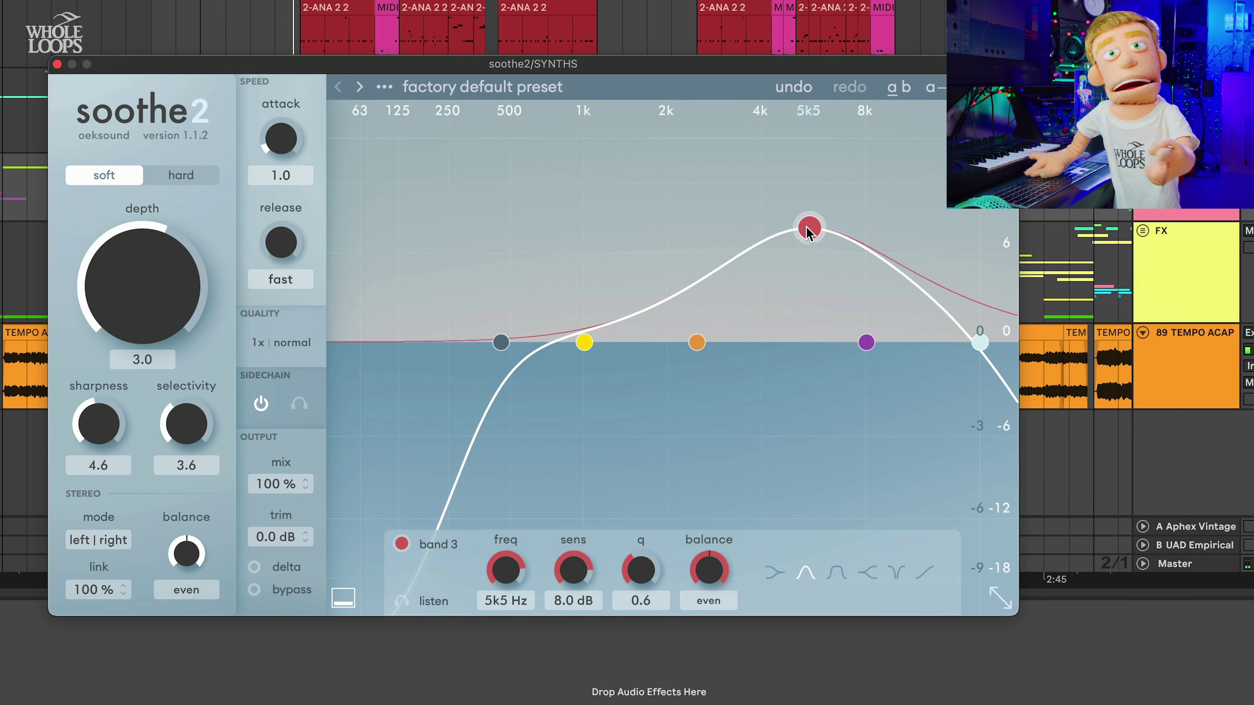
pyautogui.moveTo(805, 225); pyautogui.dragTo(806, 235)
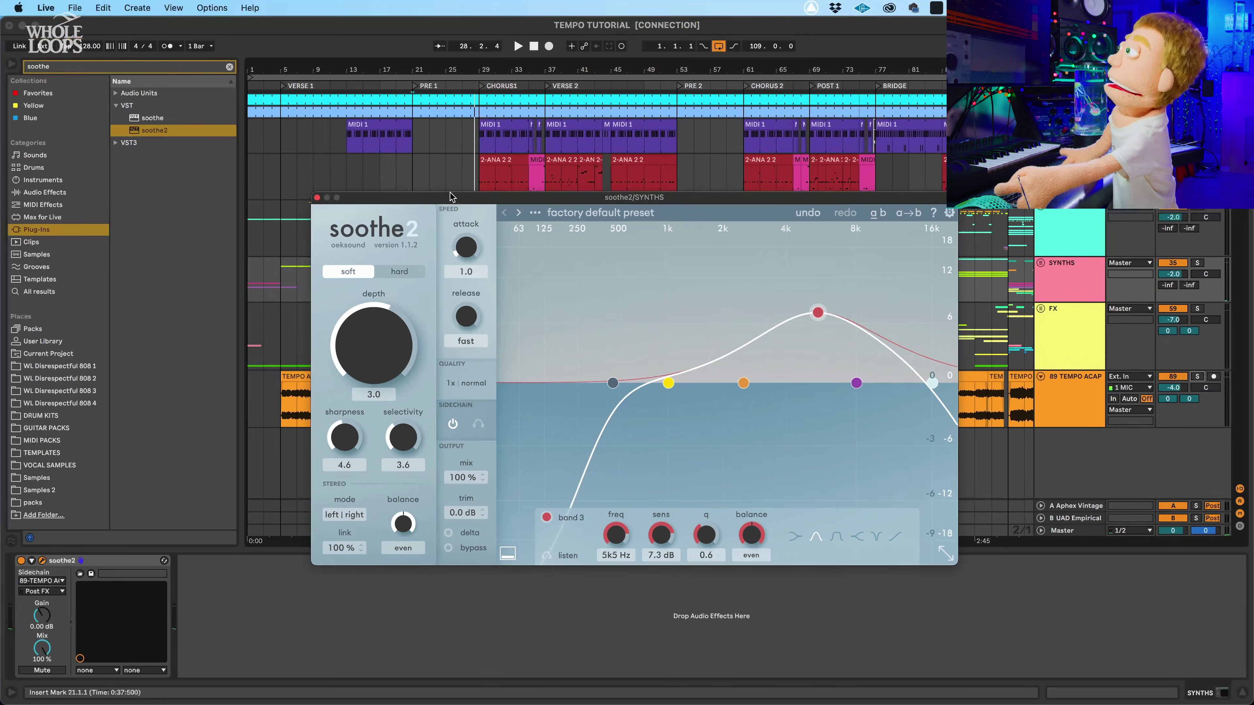
pyautogui.moveTo(442, 195); pyautogui.dragTo(465, 460)
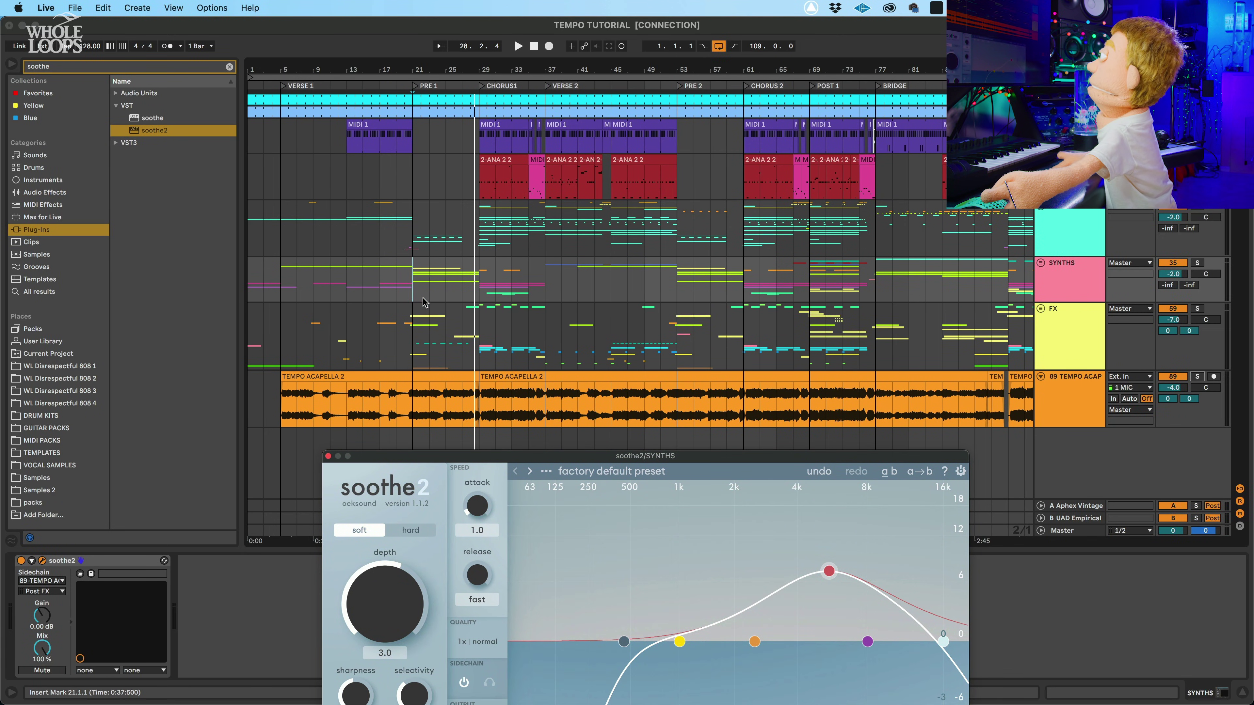
# Play from bar 27 and compare the synths with soothe2 bypassed and active
pyautogui.click(463, 288)
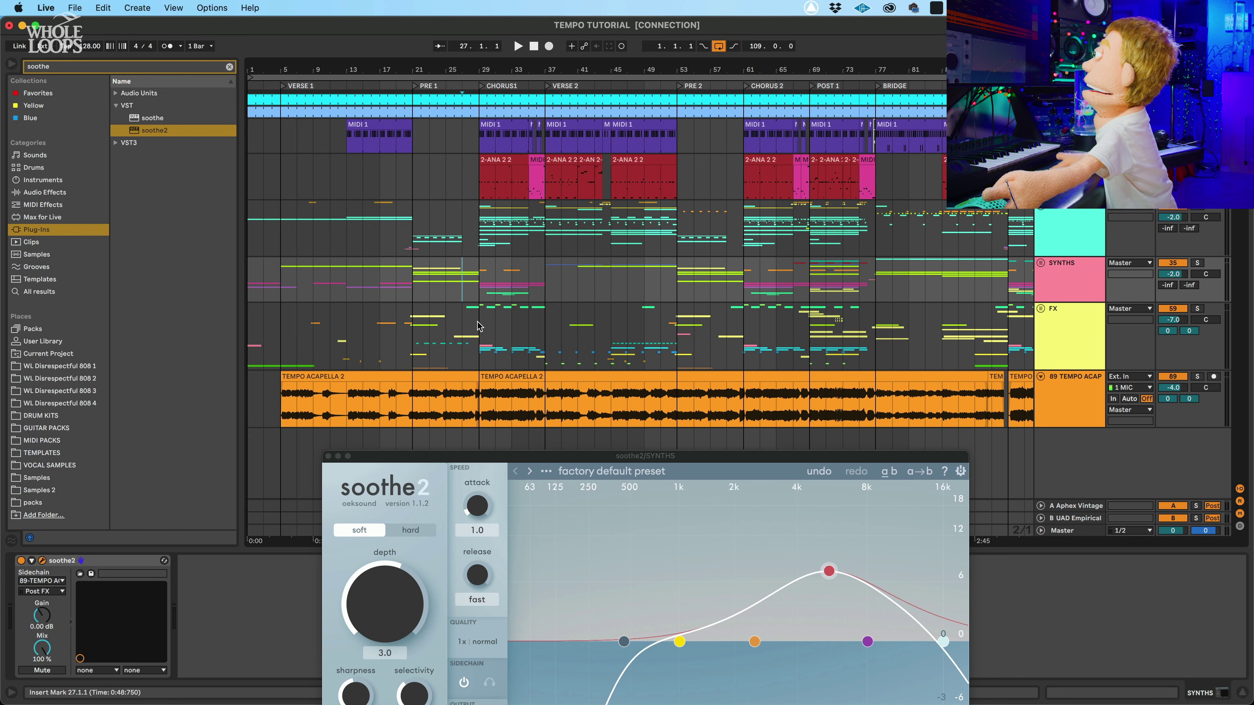
pyautogui.press('space')
pyautogui.moveTo(514, 456); pyautogui.dragTo(501, 312)
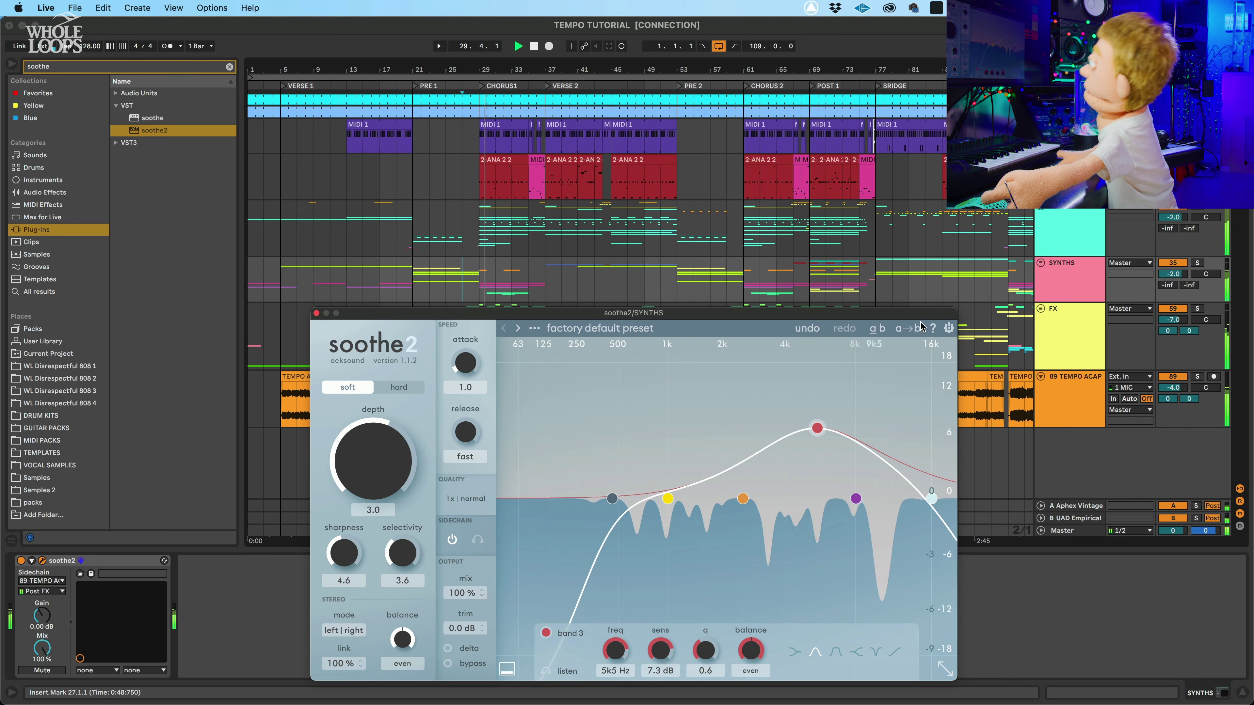
pyautogui.click(20, 561)
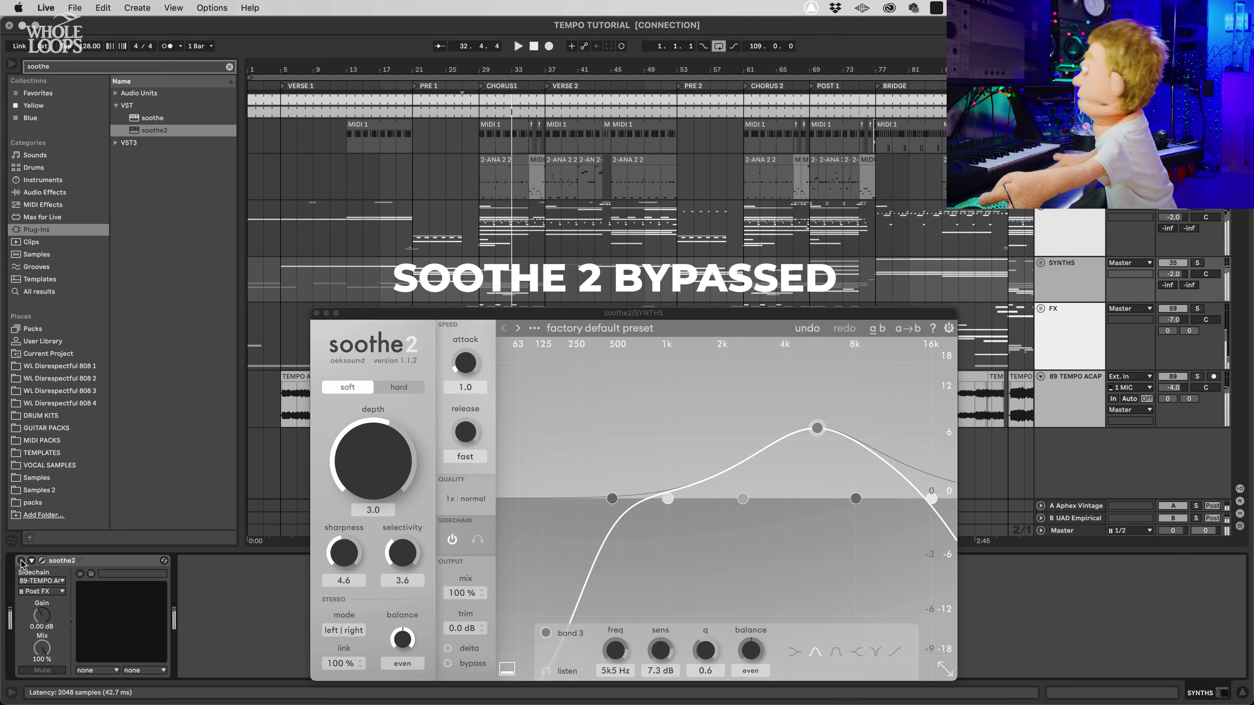
pyautogui.click(21, 561)
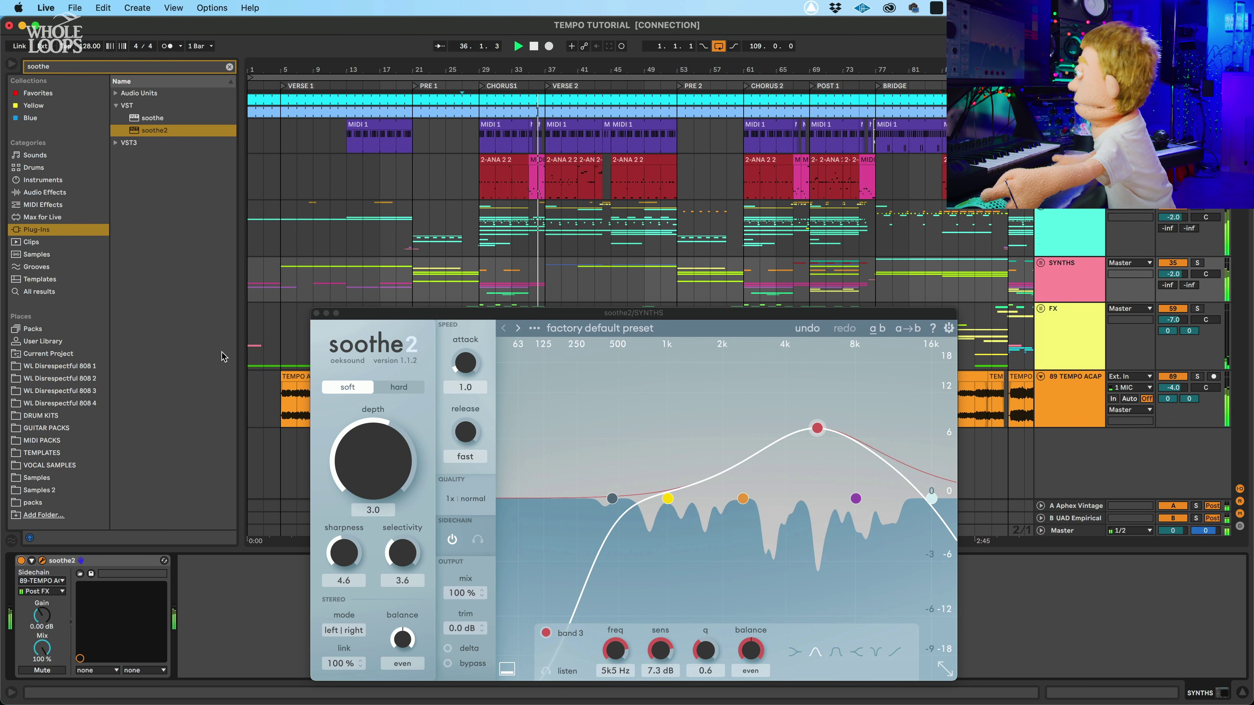
# Loop the eight-bar chorus from bar 29, raise depth to about 7.5, and A/B soothe2
pyautogui.press('space')
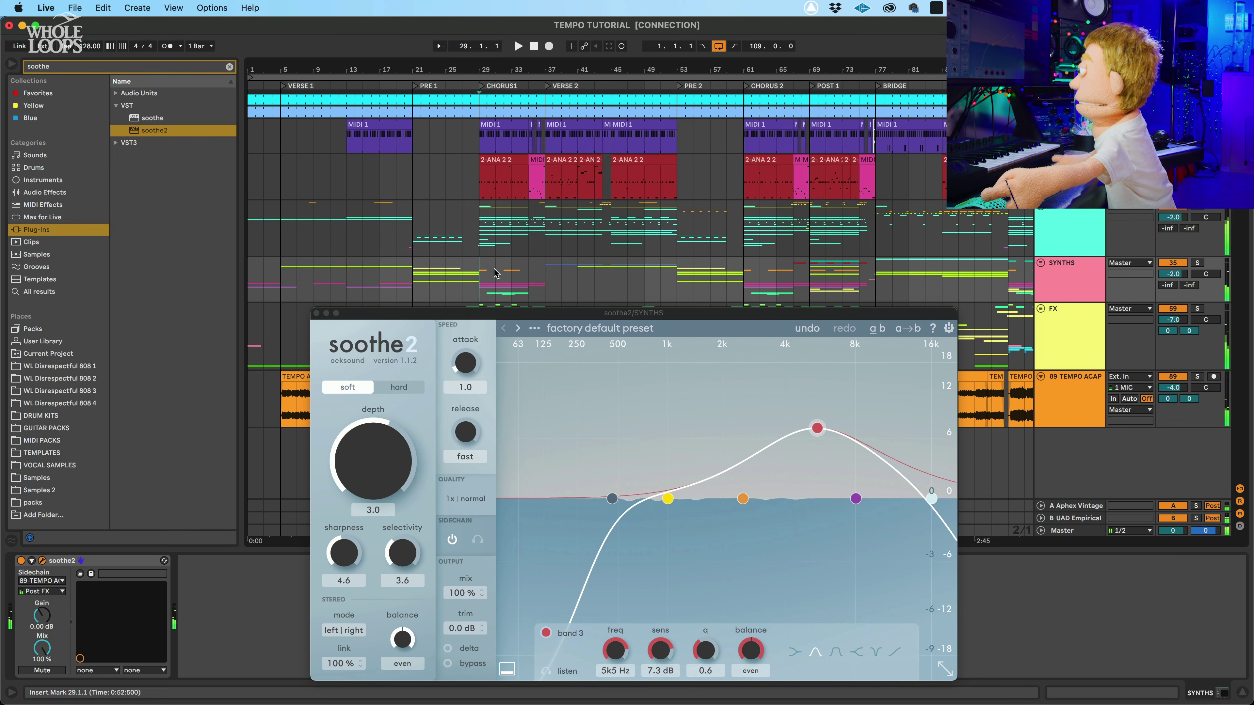
pyautogui.moveTo(484, 270); pyautogui.dragTo(528, 275)
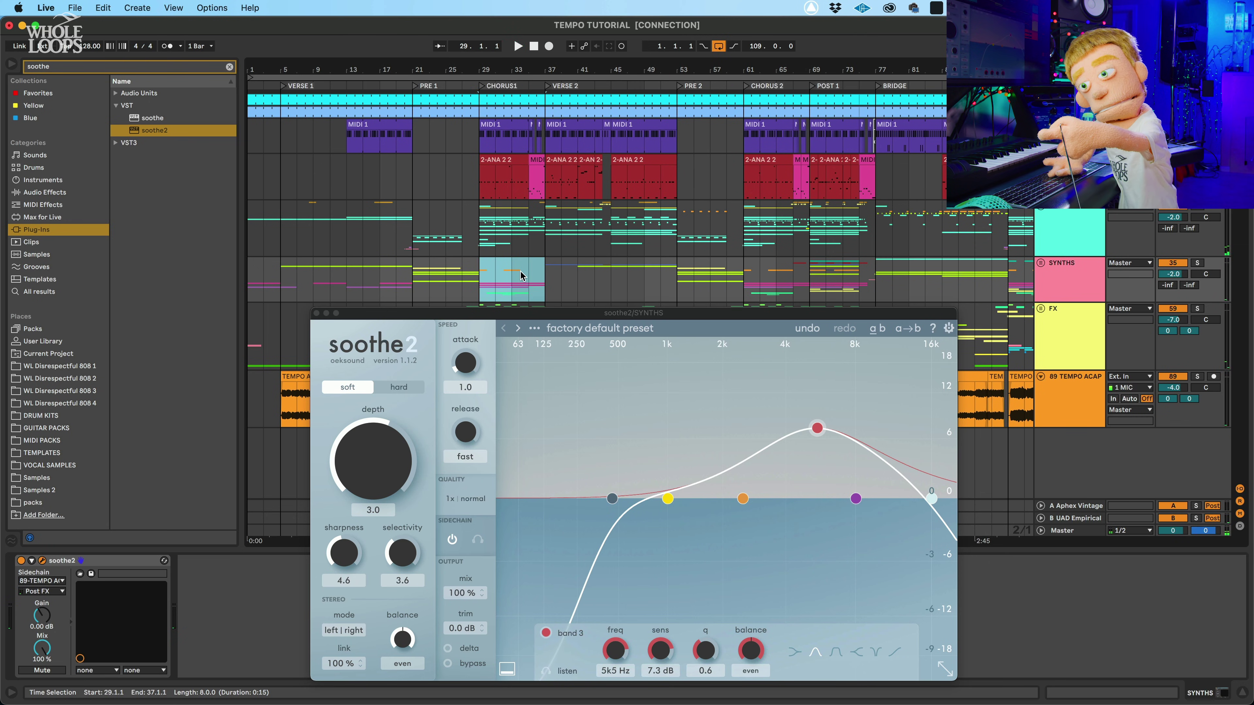
pyautogui.press('super+l')
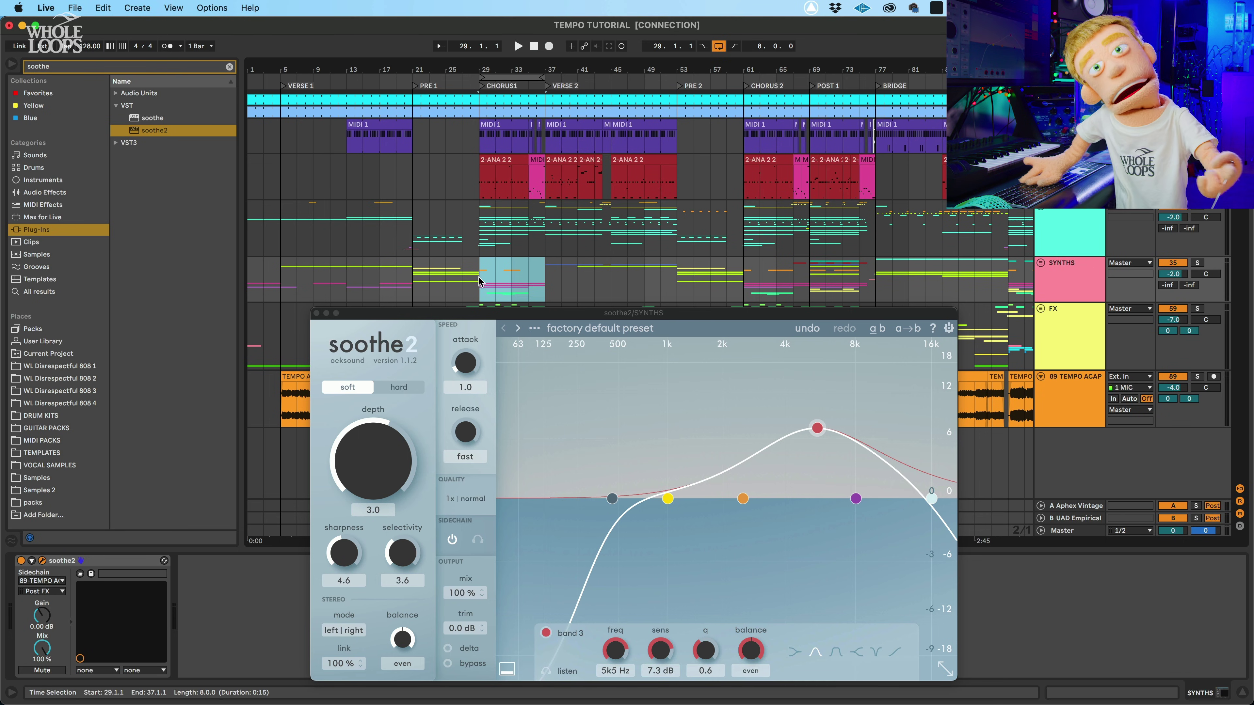
pyautogui.moveTo(484, 318); pyautogui.dragTo(481, 324)
pyautogui.press('space')
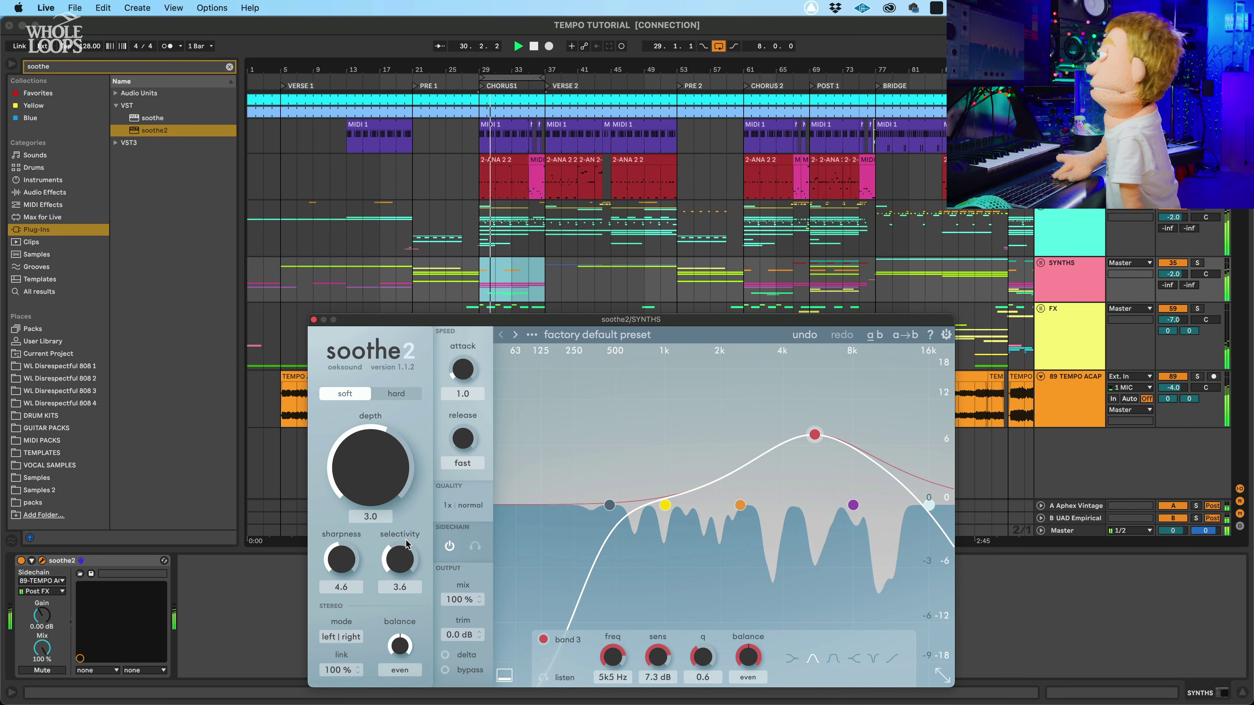
pyautogui.moveTo(369, 487); pyautogui.dragTo(370, 461)
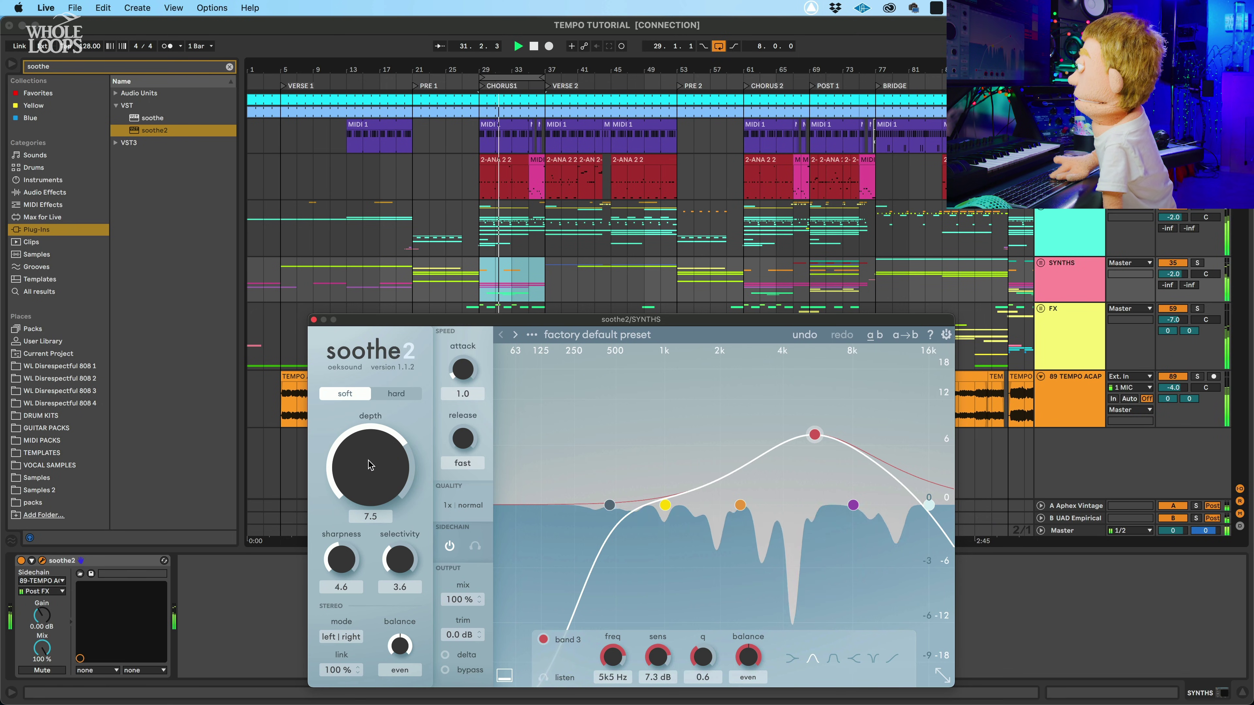
pyautogui.click(20, 560)
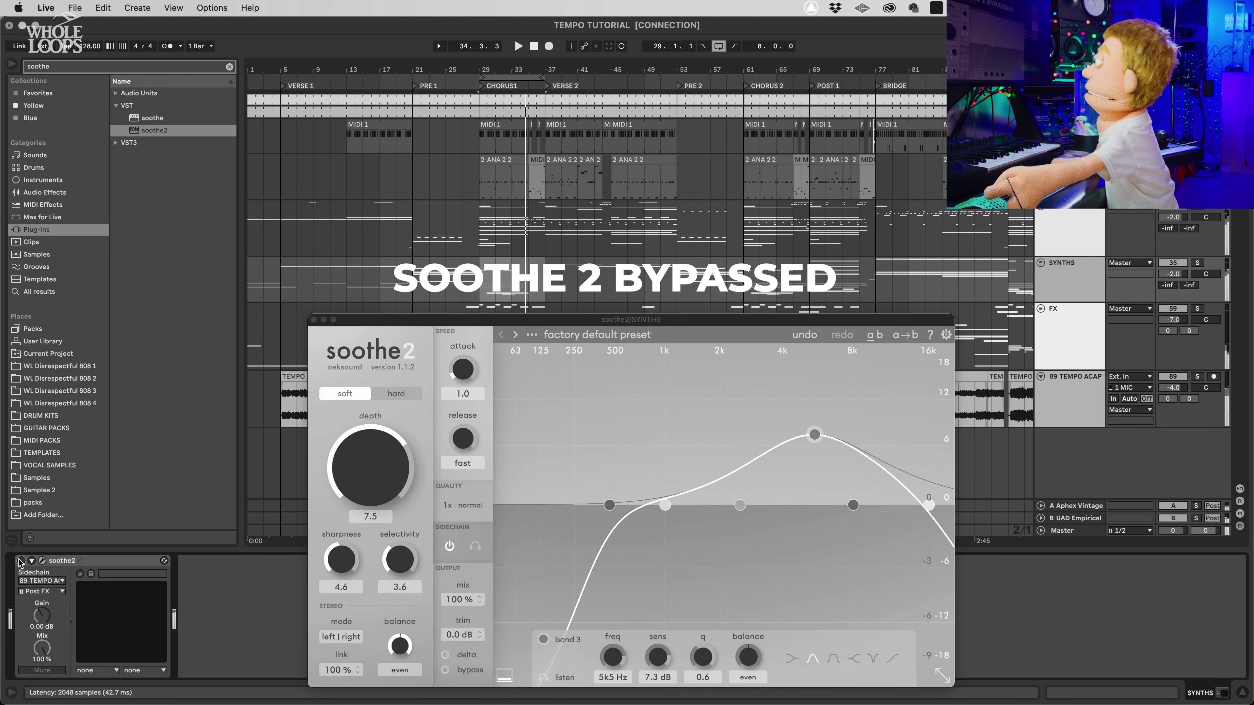
pyautogui.click(19, 562)
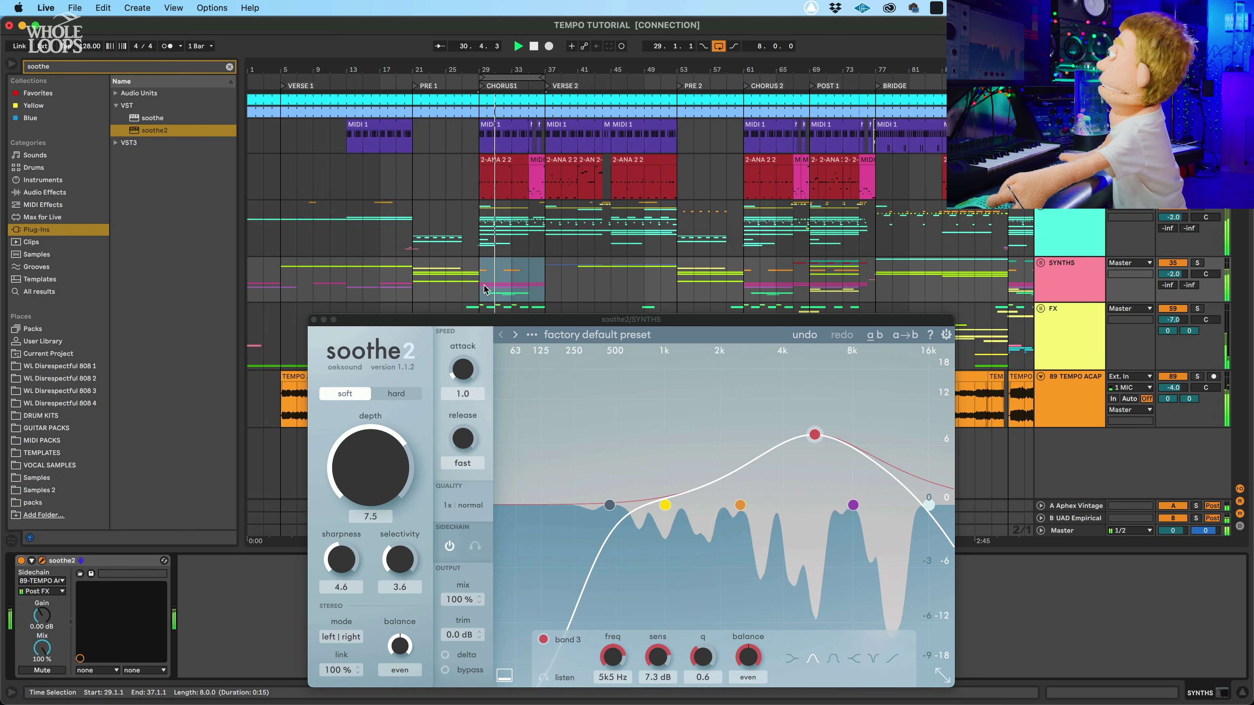
# Play from bar 5, lower depth to 6.4, and compare soothe2 bypassed versus on
pyautogui.click(282, 283)
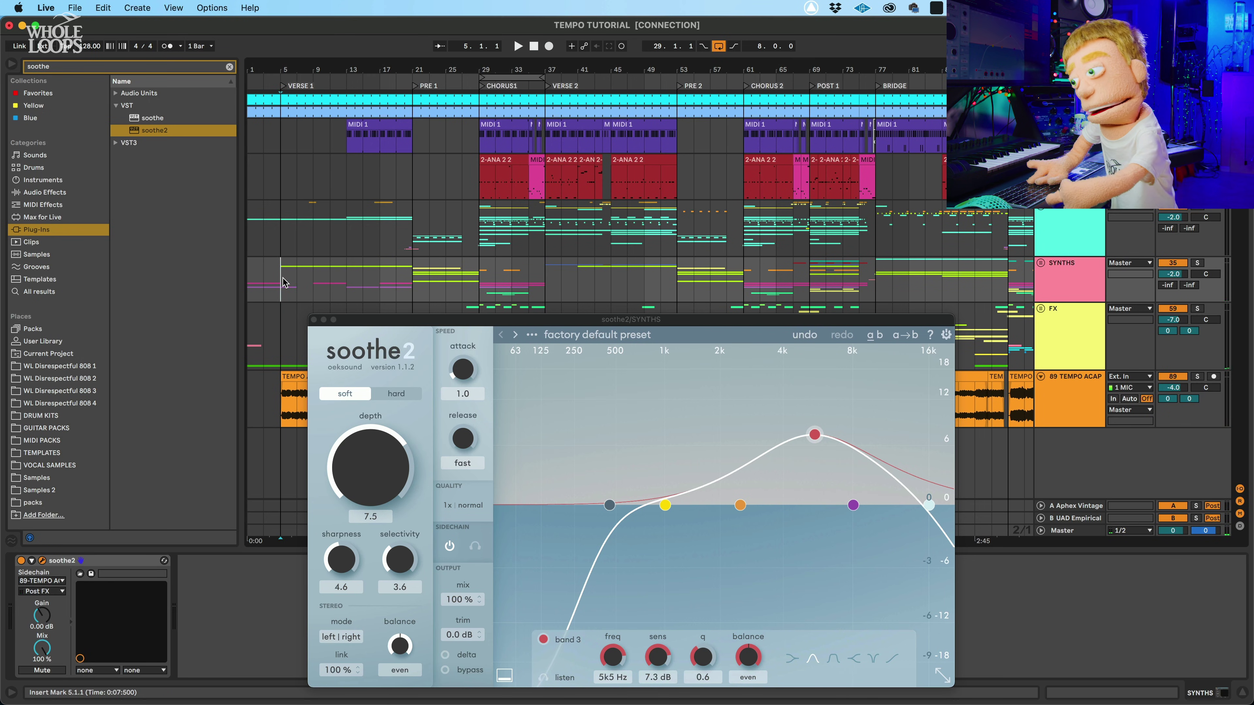
pyautogui.press('space')
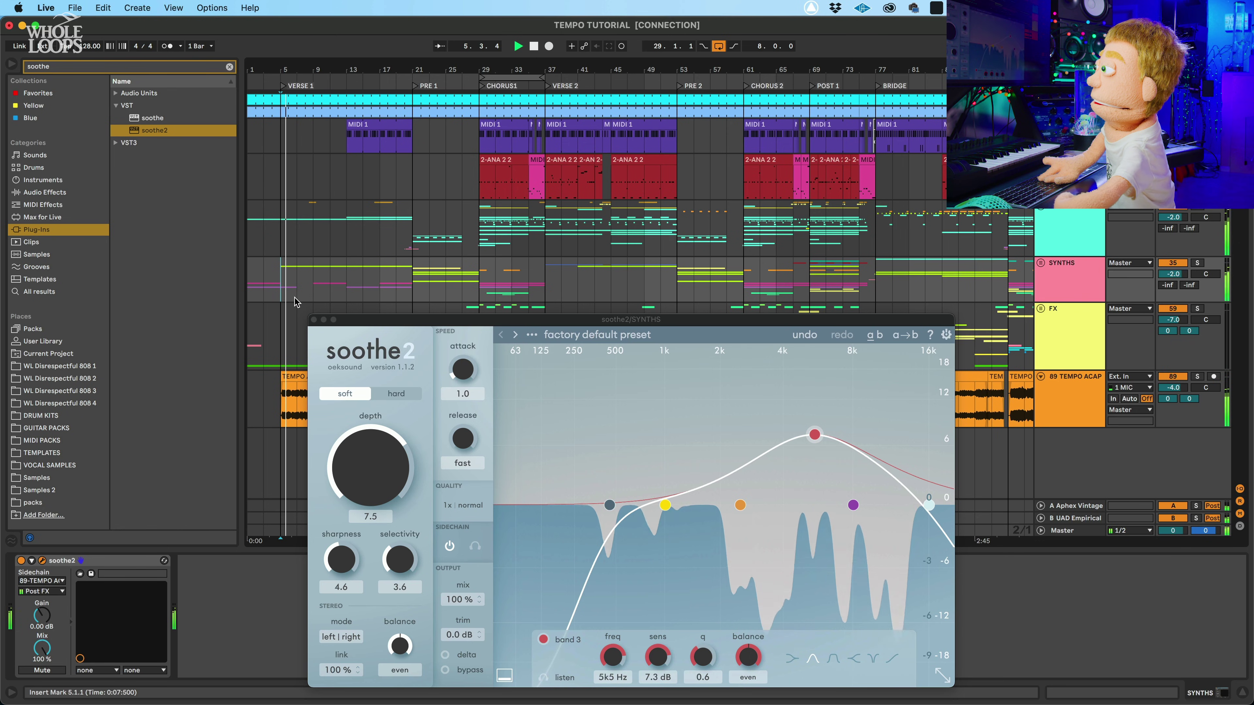
pyautogui.moveTo(348, 457); pyautogui.dragTo(348, 466)
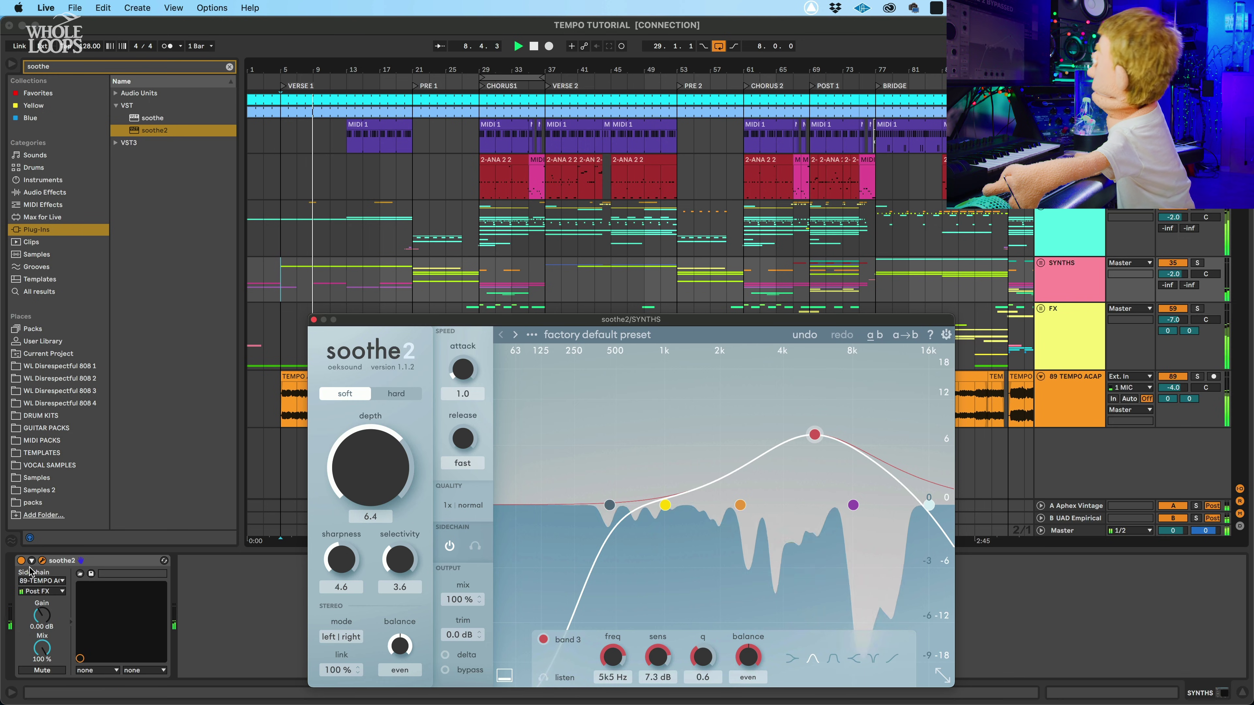
pyautogui.click(21, 561)
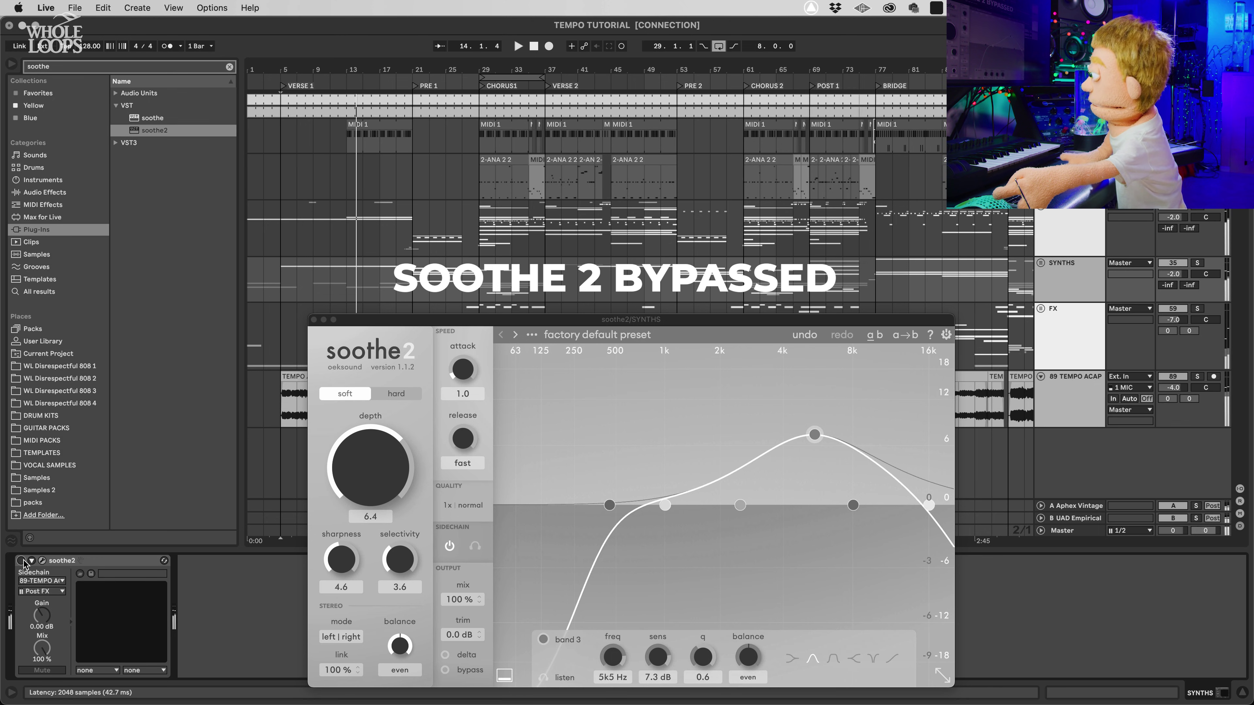
pyautogui.click(21, 561)
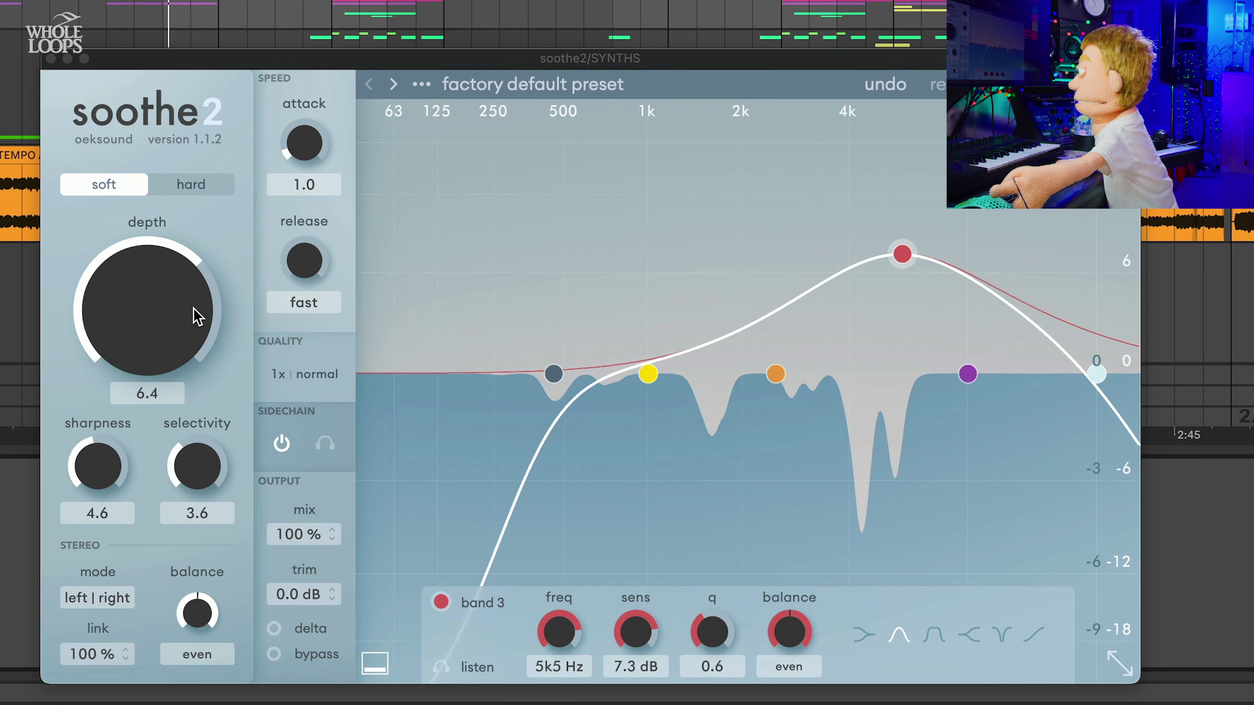
# Turn soothe2's depth knob down from 6.4 to 3.0
pyautogui.scroll(-4, 190, 316)
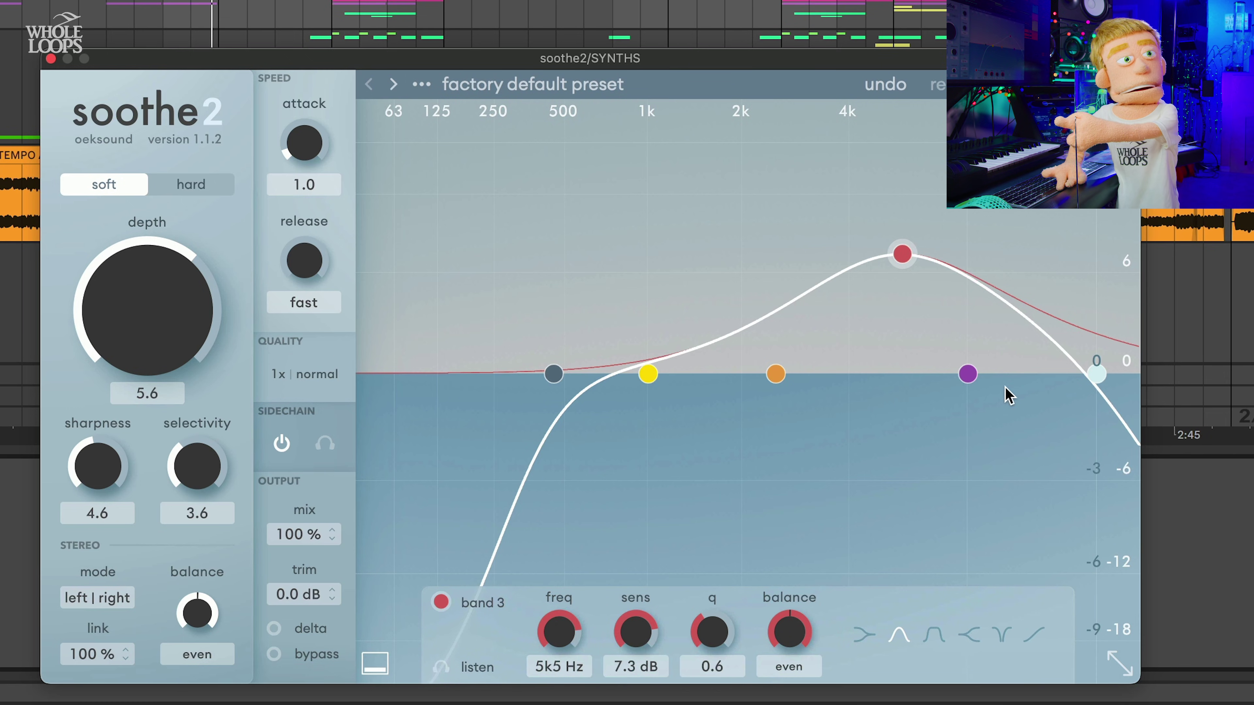
pyautogui.moveTo(212, 321); pyautogui.dragTo(162, 342)
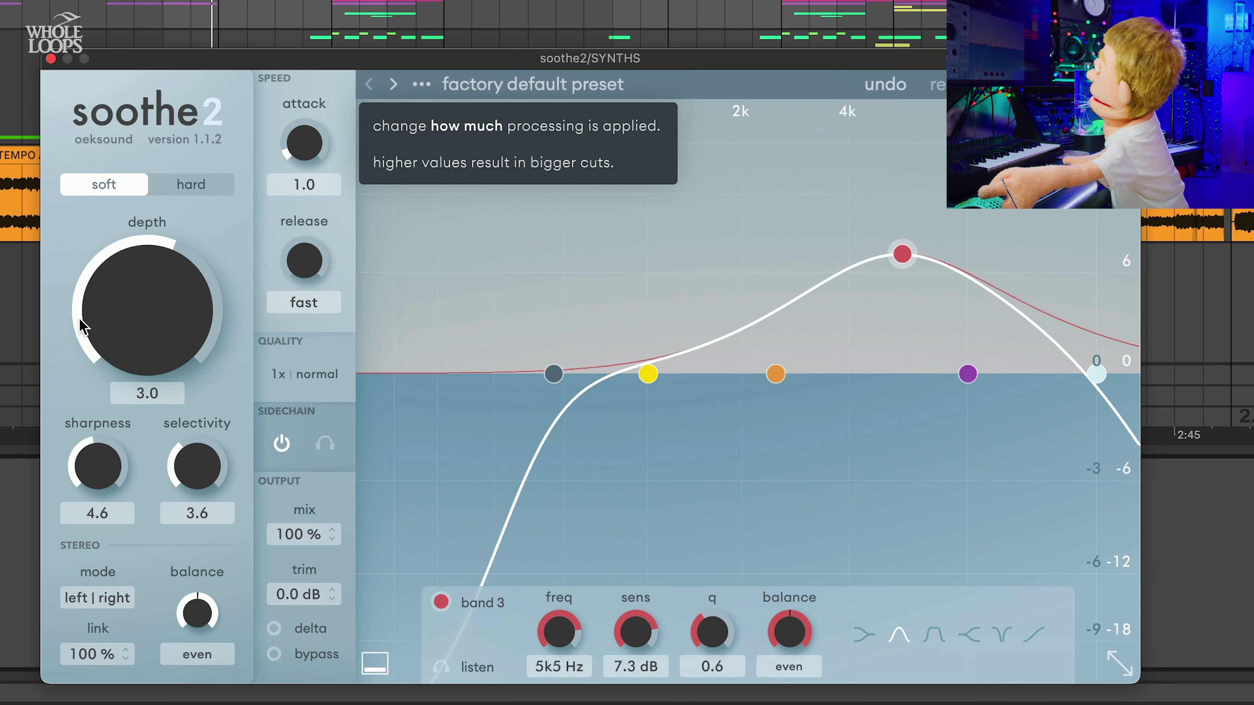
# Switch soothe2 to mid|side processing only mid, and raise depth to 7.3 while playing
pyautogui.click(95, 600)
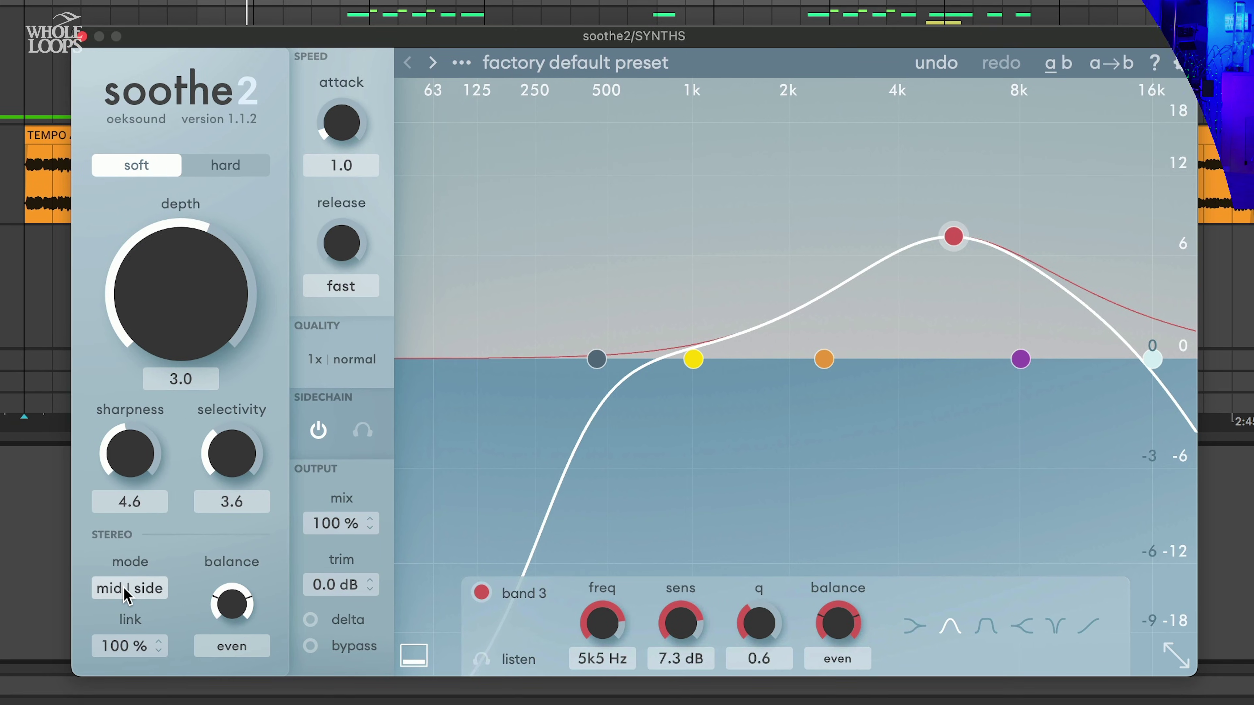
pyautogui.click(125, 590)
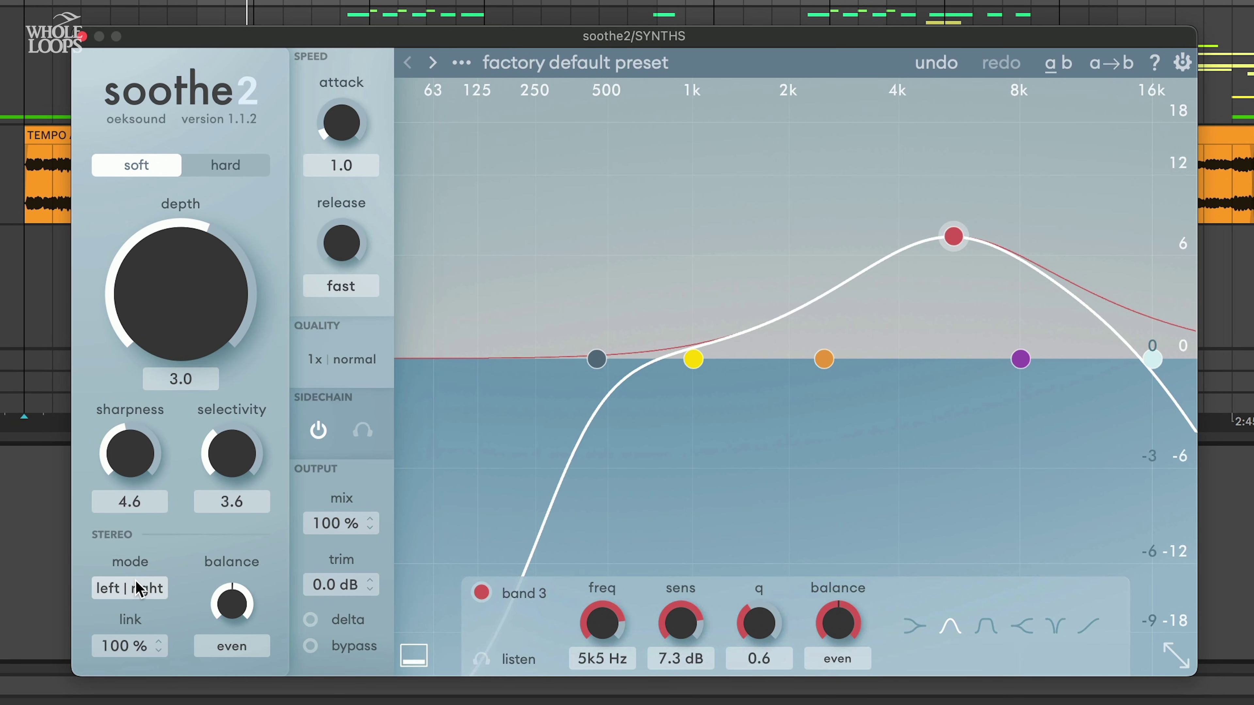
pyautogui.click(140, 589)
pyautogui.moveTo(247, 650); pyautogui.dragTo(185, 390)
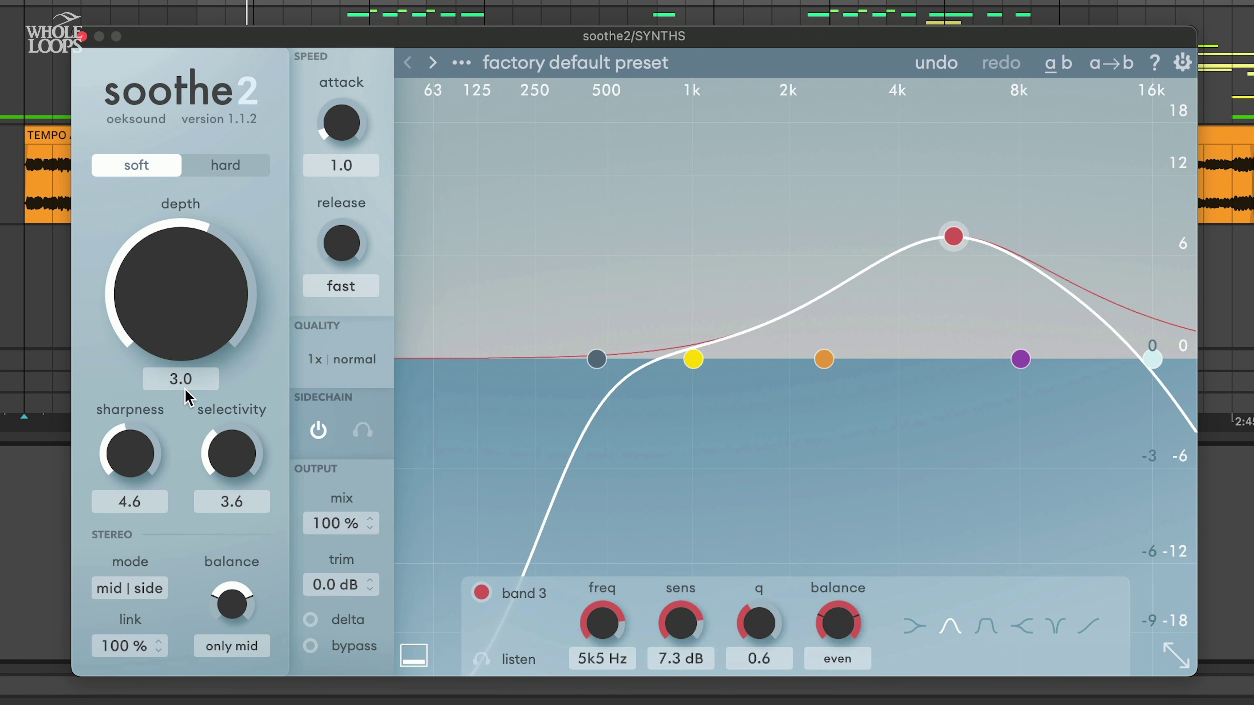
pyautogui.moveTo(184, 435); pyautogui.dragTo(165, 387)
pyautogui.press('space')
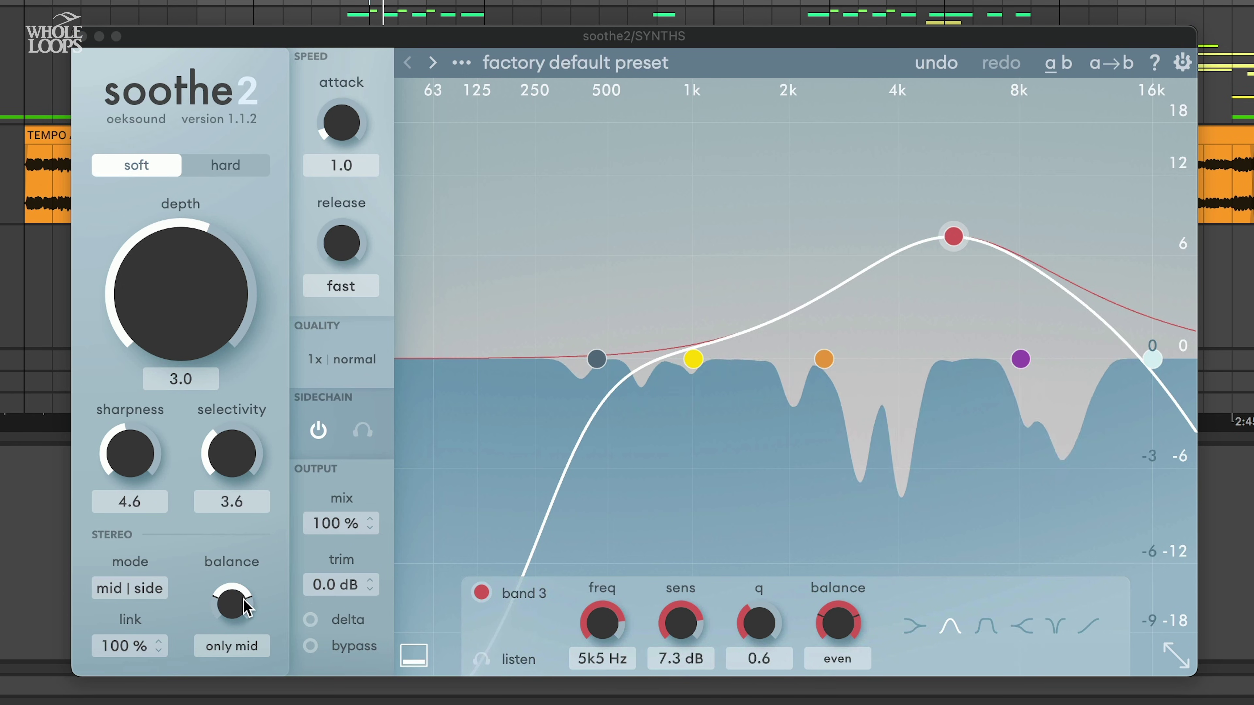
pyautogui.moveTo(196, 274); pyautogui.dragTo(198, 244)
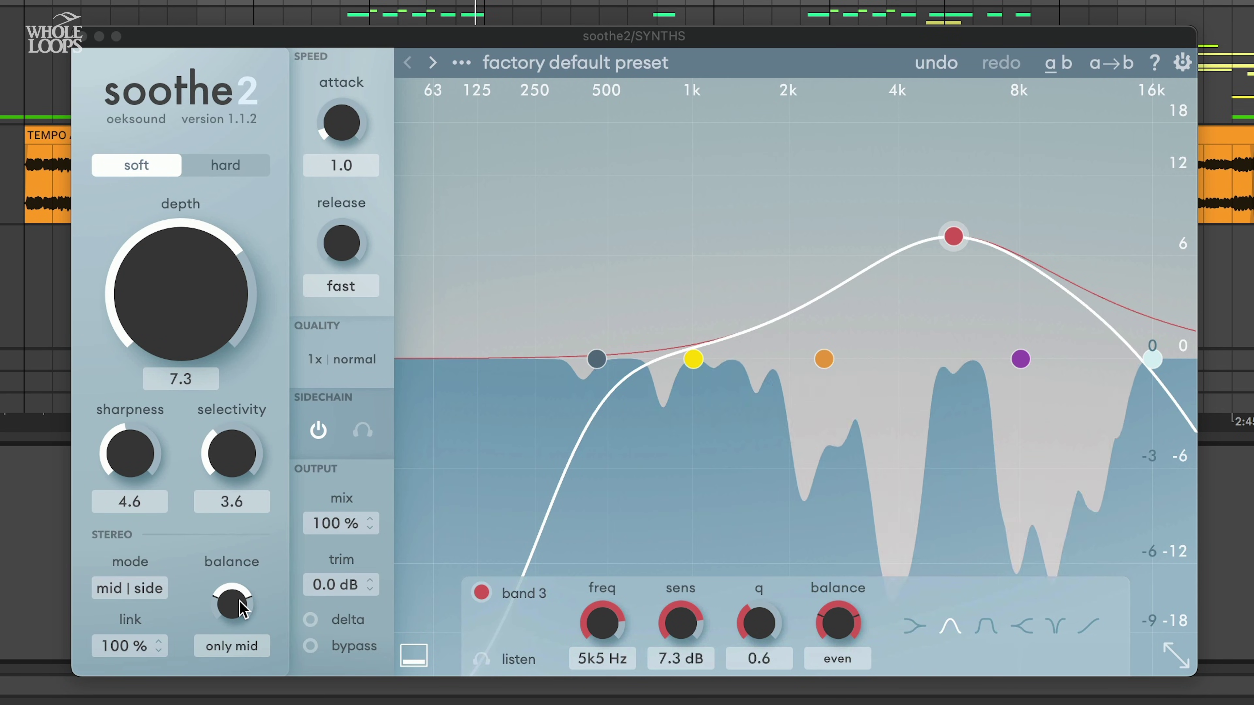
pyautogui.press('space')
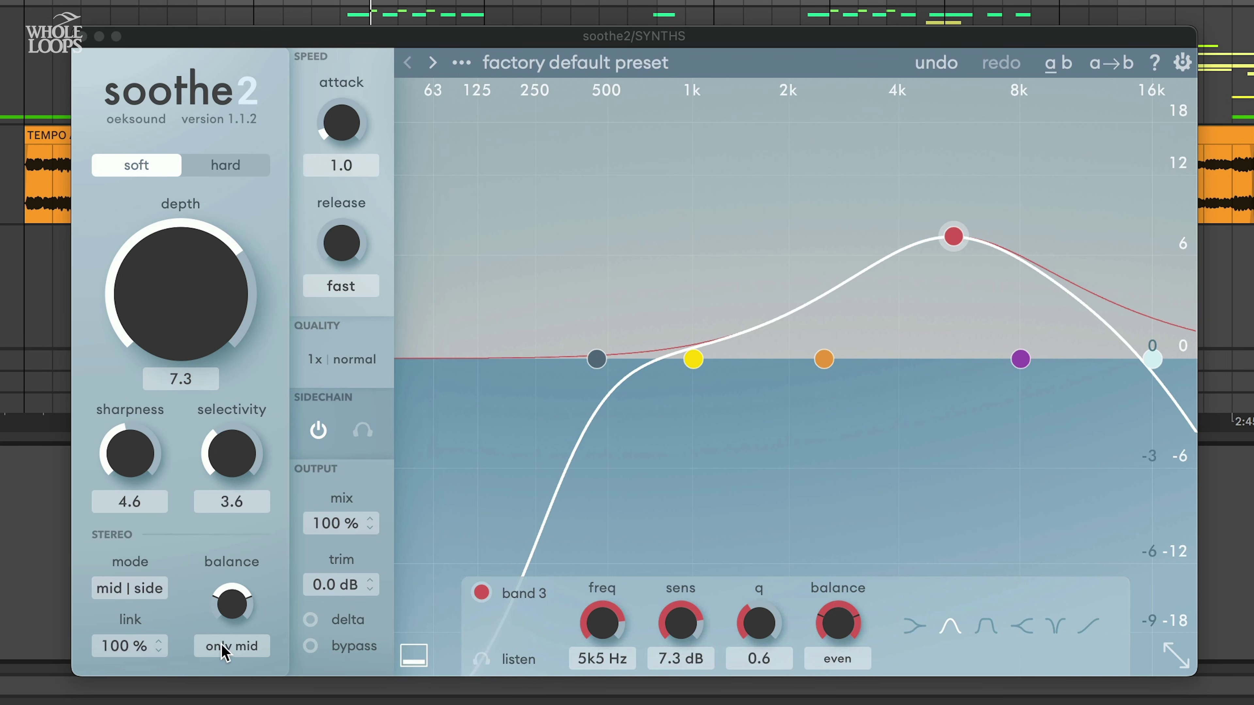
# Set soothe2's stereo link to 100% by entering the value directly
pyautogui.click(157, 657)
pyautogui.moveTo(137, 646); pyautogui.dragTo(142, 664)
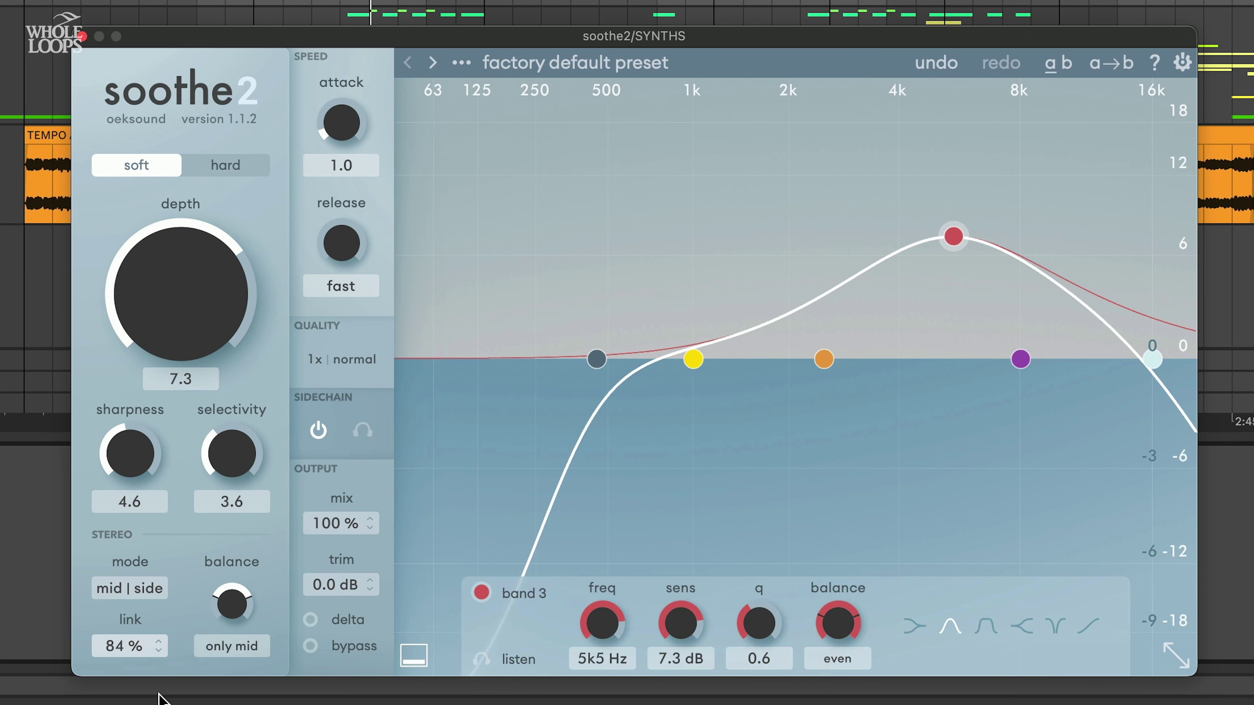
pyautogui.moveTo(154, 704); pyautogui.dragTo(148, 598)
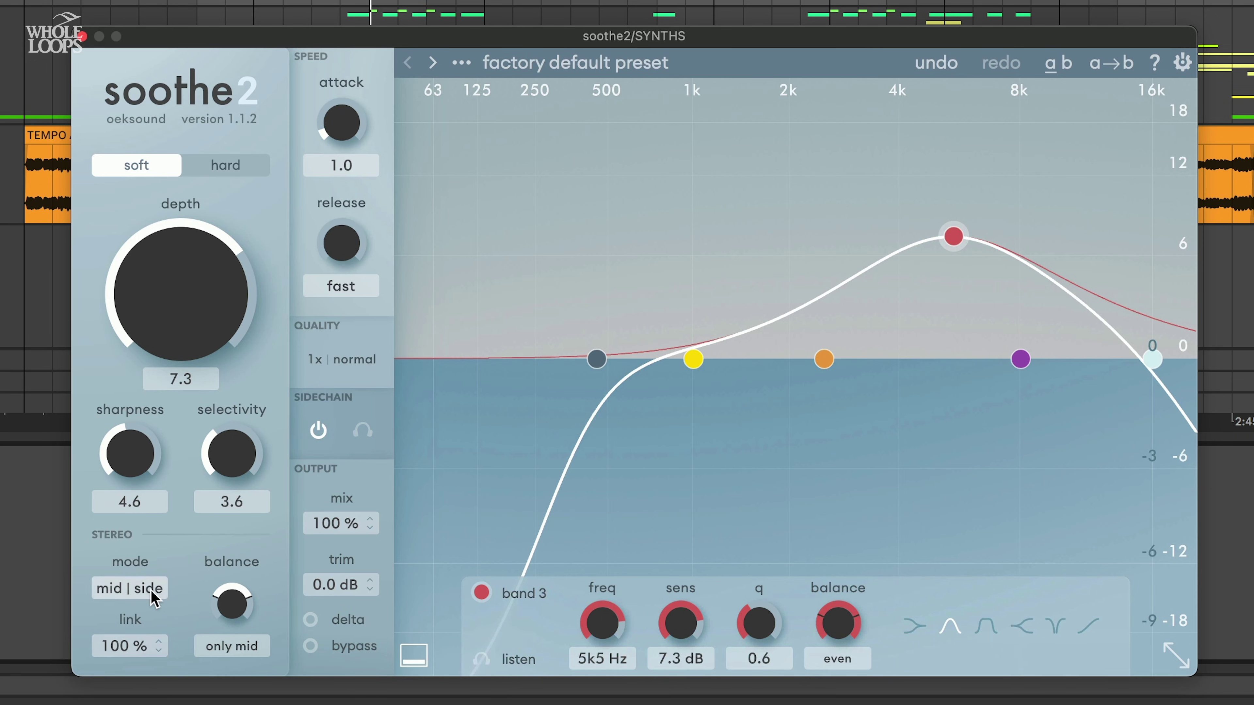
pyautogui.moveTo(130, 651)
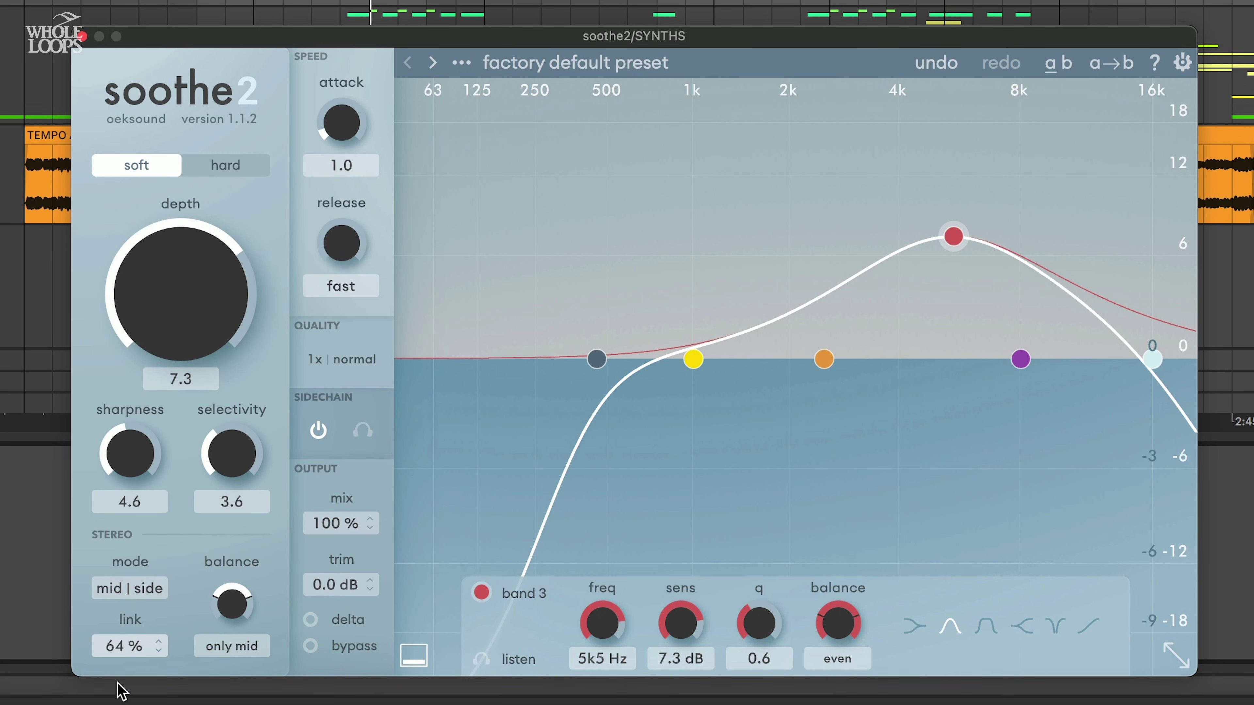
pyautogui.moveTo(126, 644); pyautogui.dragTo(132, 671)
pyautogui.doubleClick(119, 647)
pyautogui.write('100')
pyautogui.press('Return')
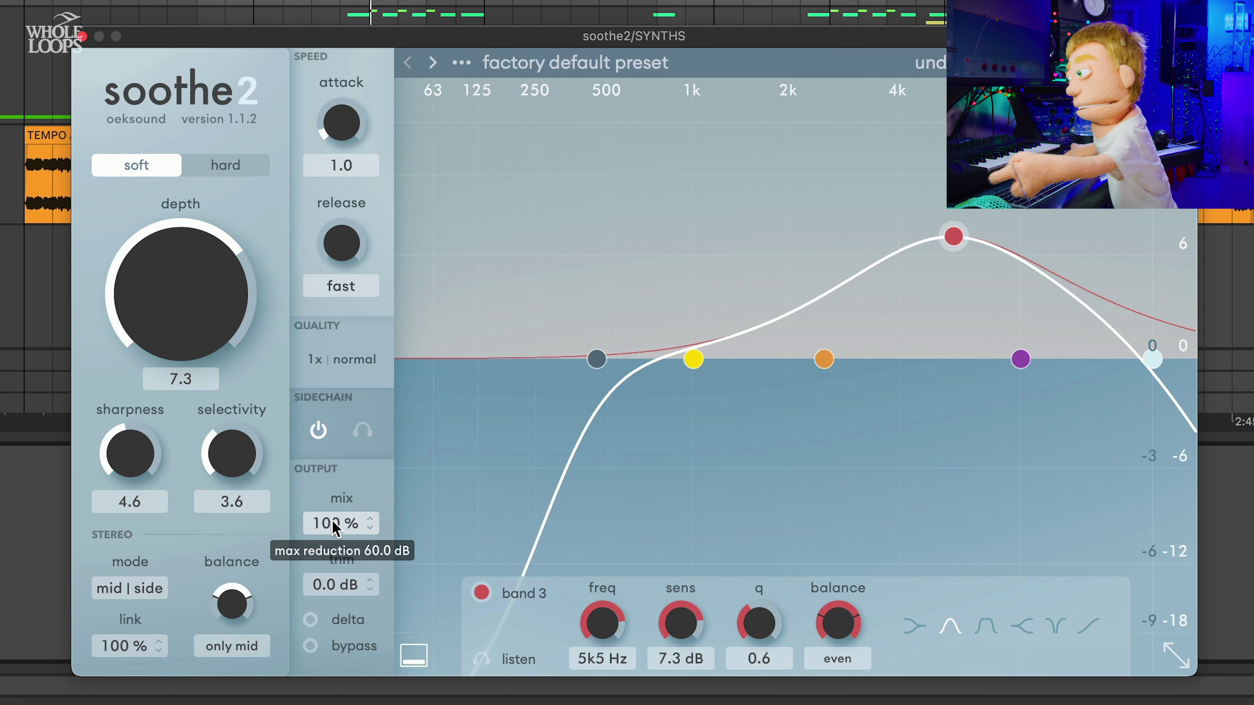
pyautogui.moveTo(321, 534)
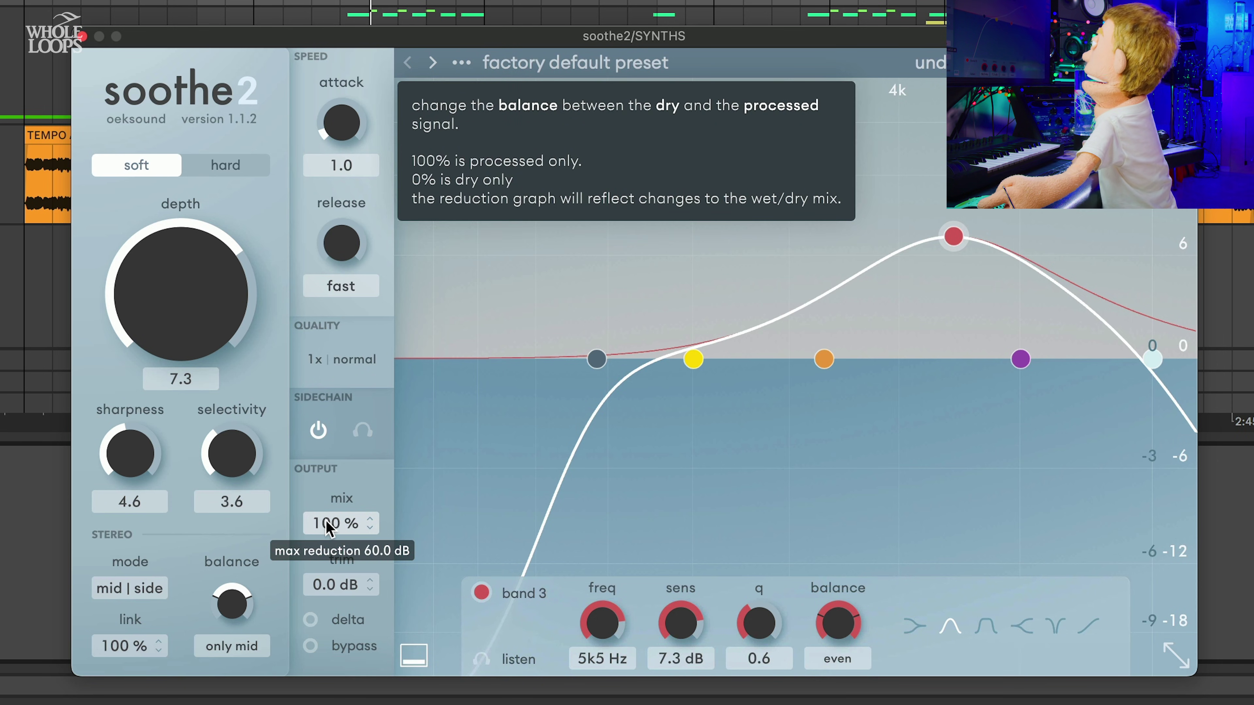
# Set soothe2's mix to 50% and raise depth to 10.6 while listening to the blend
pyautogui.moveTo(325, 527); pyautogui.dragTo(284, 699)
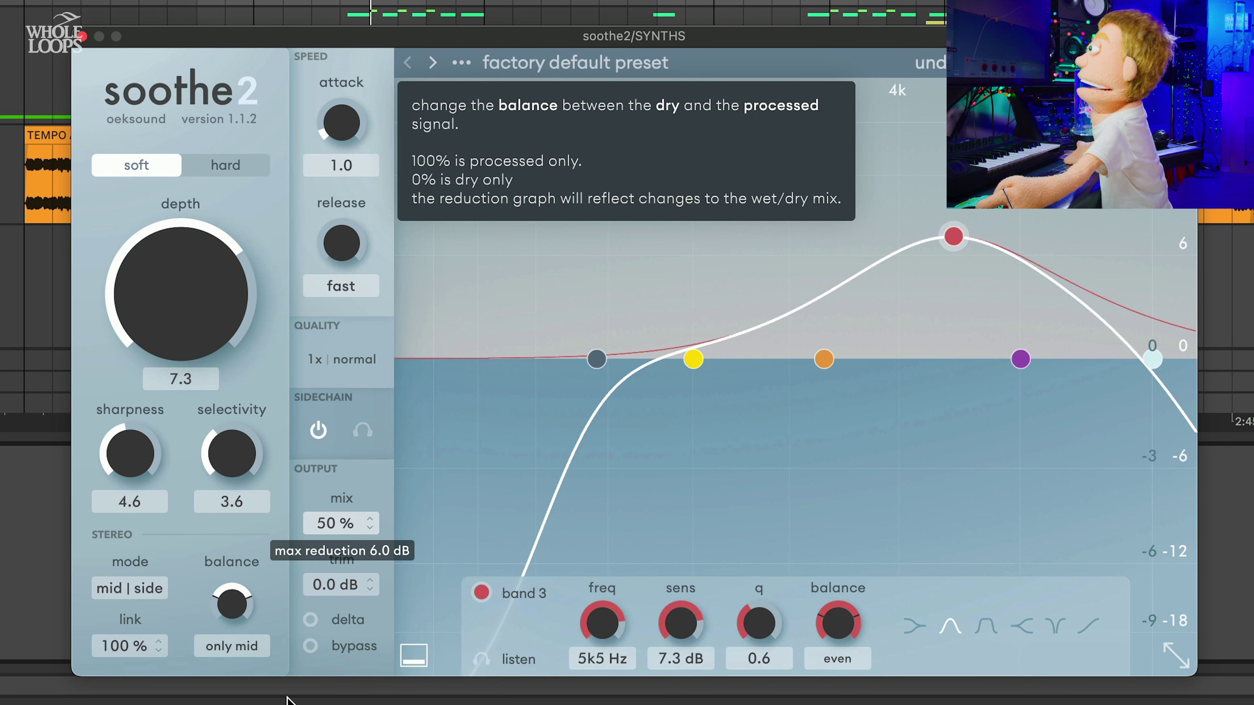
pyautogui.press('space')
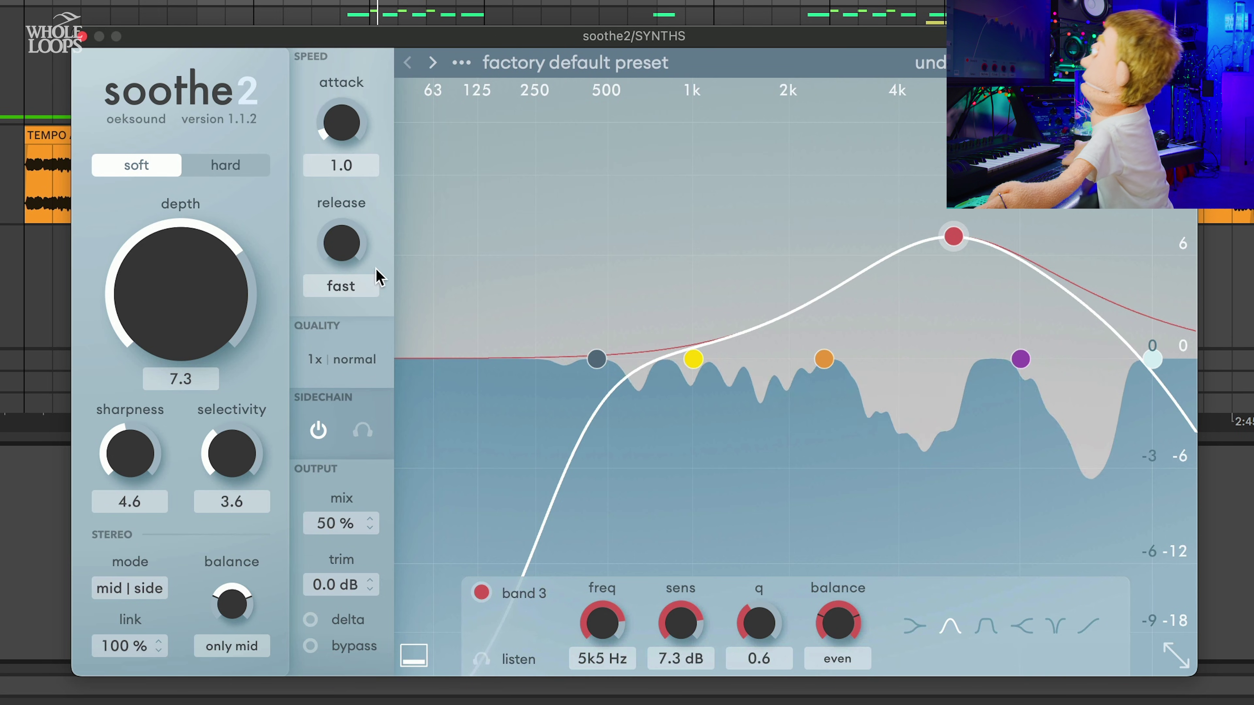
pyautogui.moveTo(179, 302); pyautogui.dragTo(191, 277)
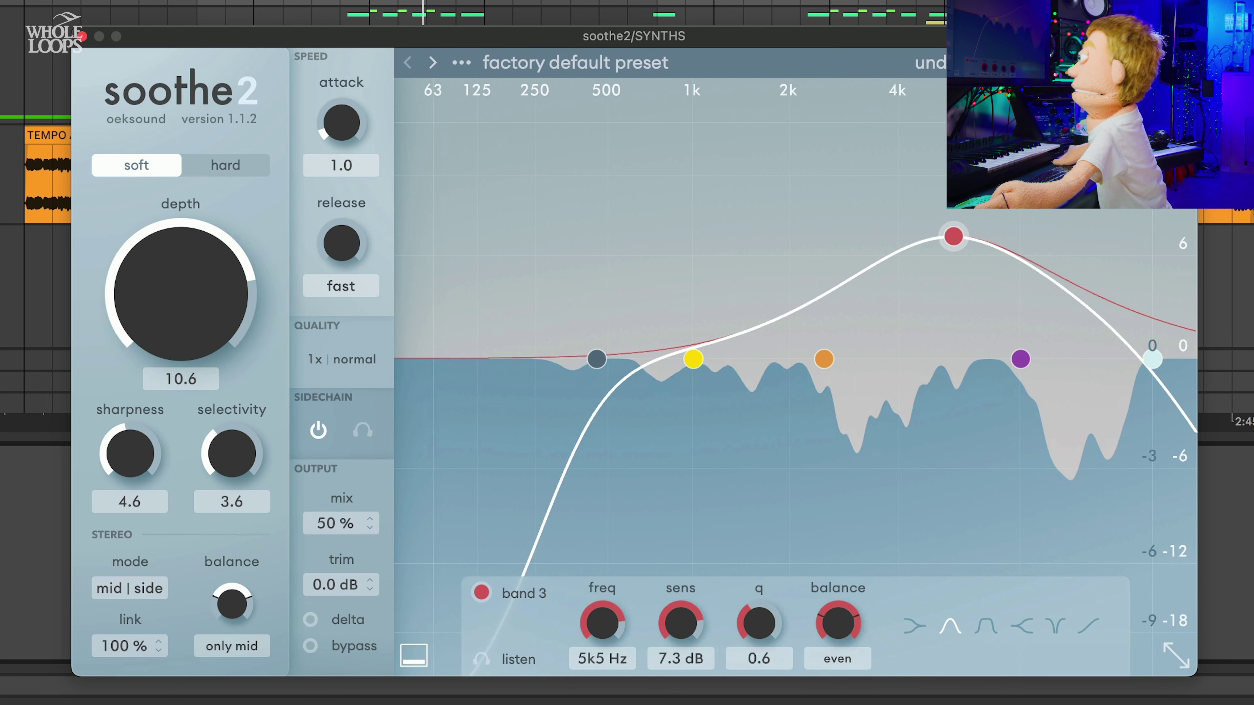
pyautogui.press('space')
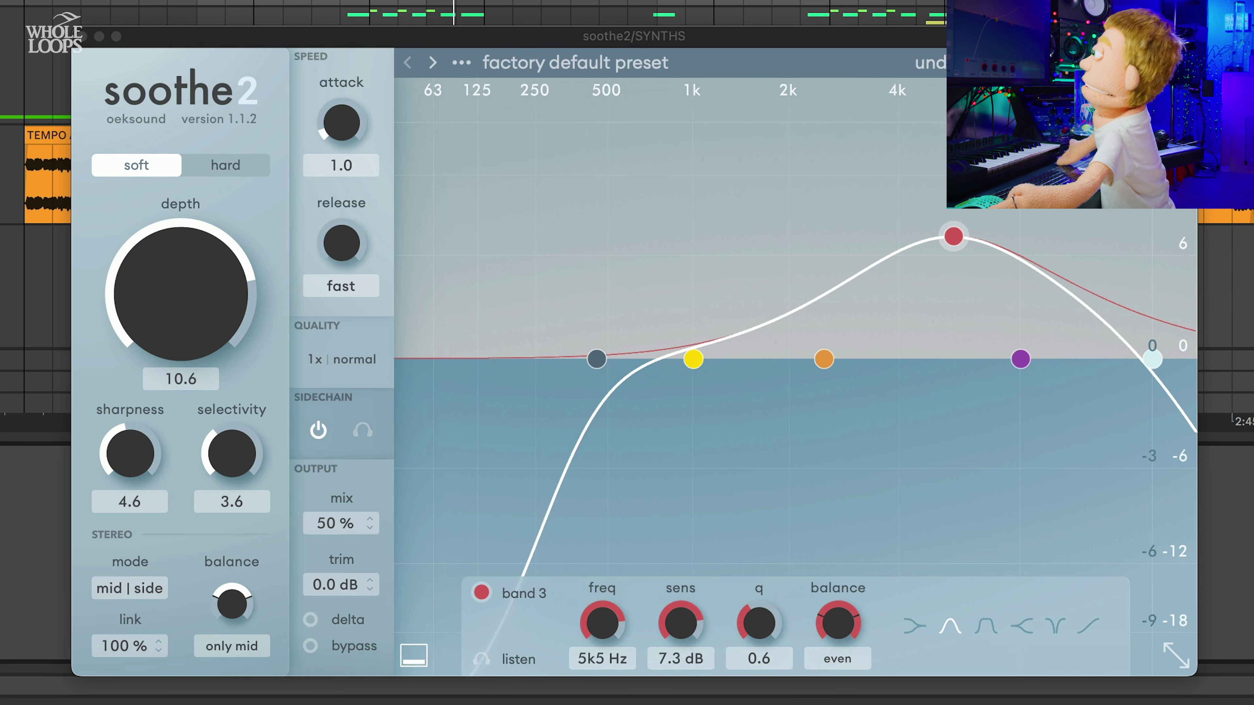
pyautogui.press('space')
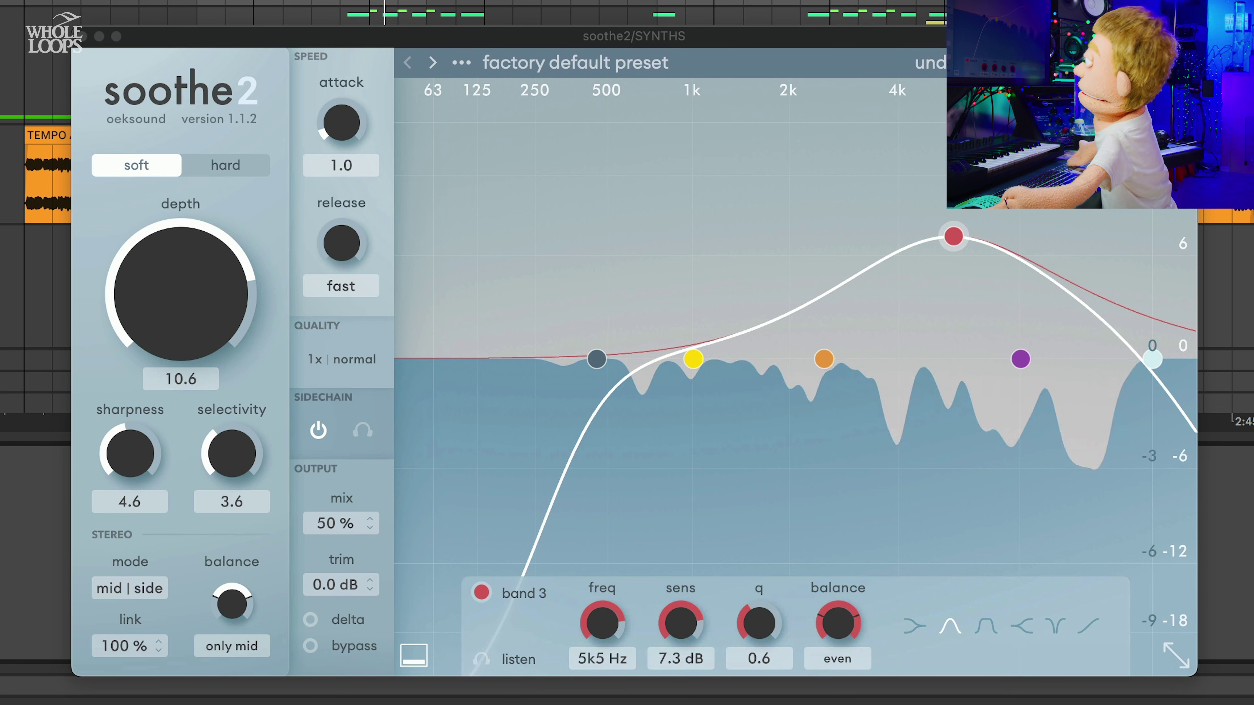
pyautogui.press('space')
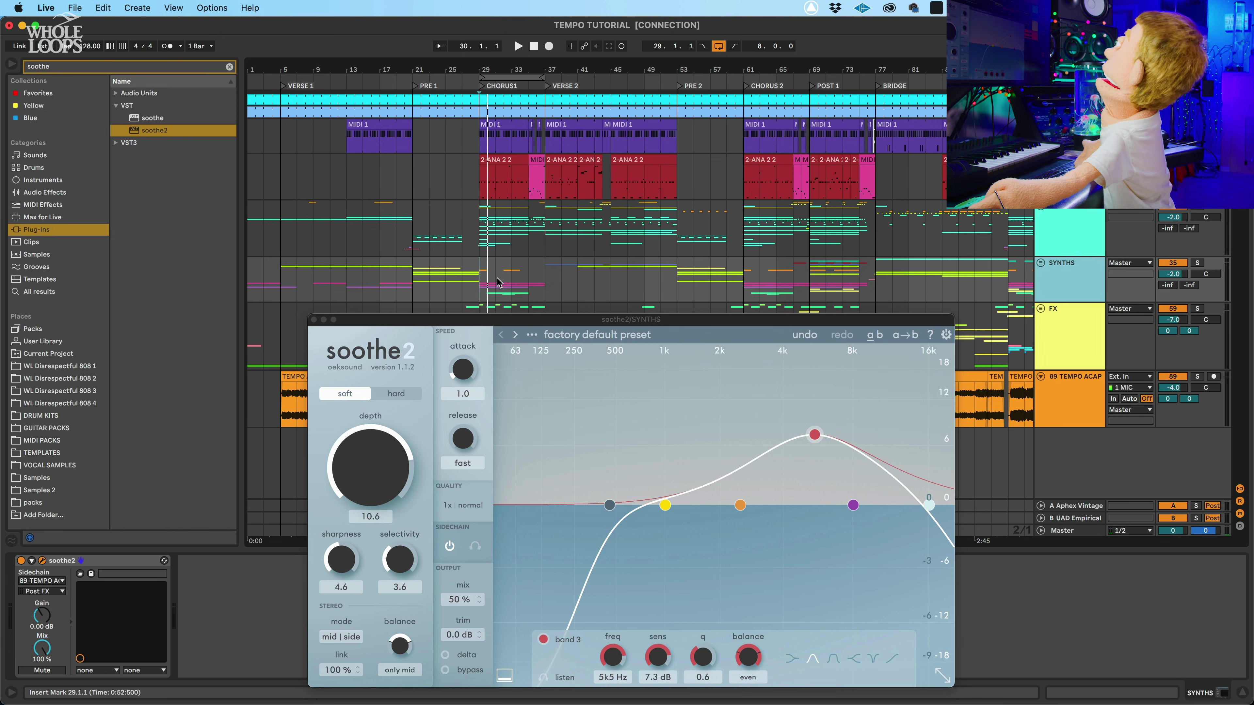
# Close soothe2's window, stop playback, then reopen it briefly and close it again
pyautogui.click(313, 320)
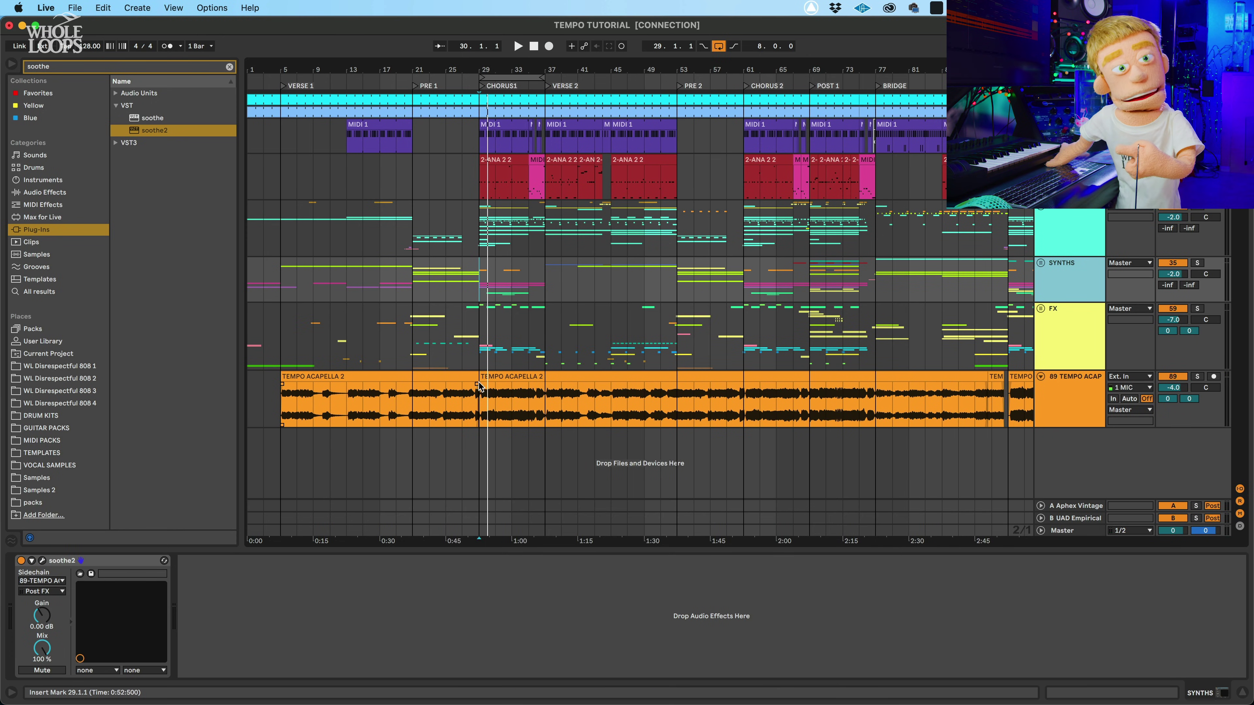
pyautogui.press('space')
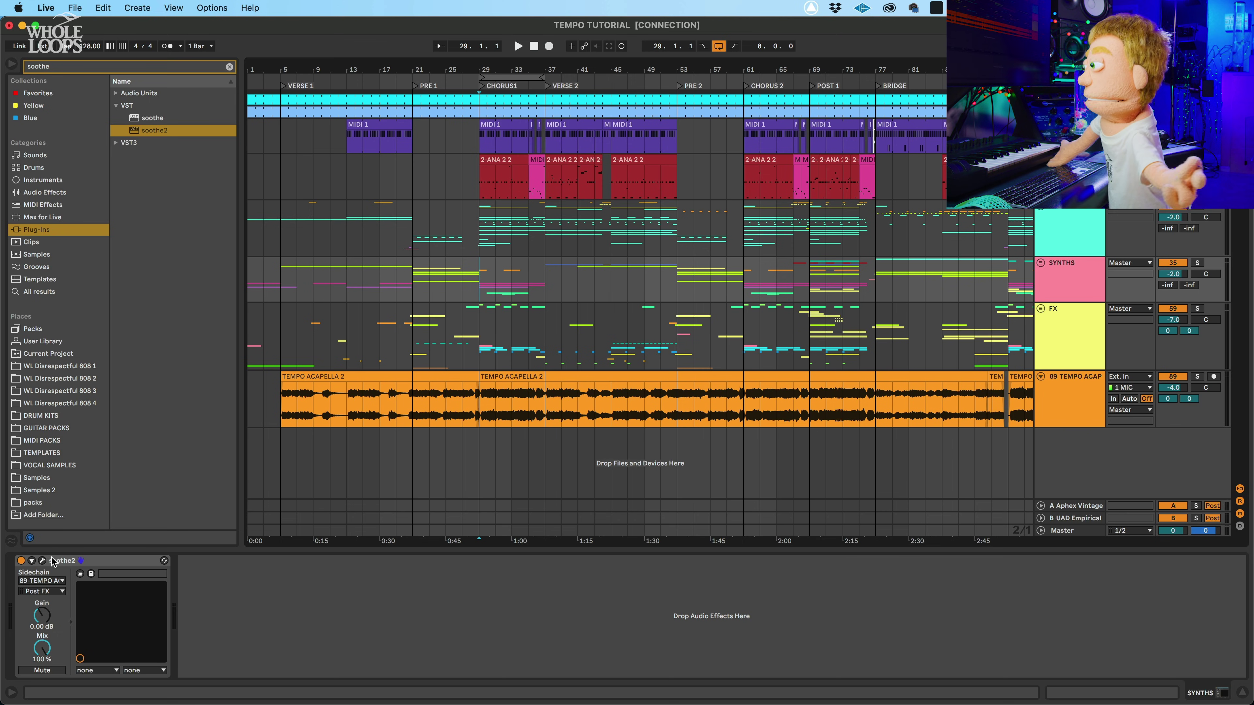
pyautogui.click(43, 561)
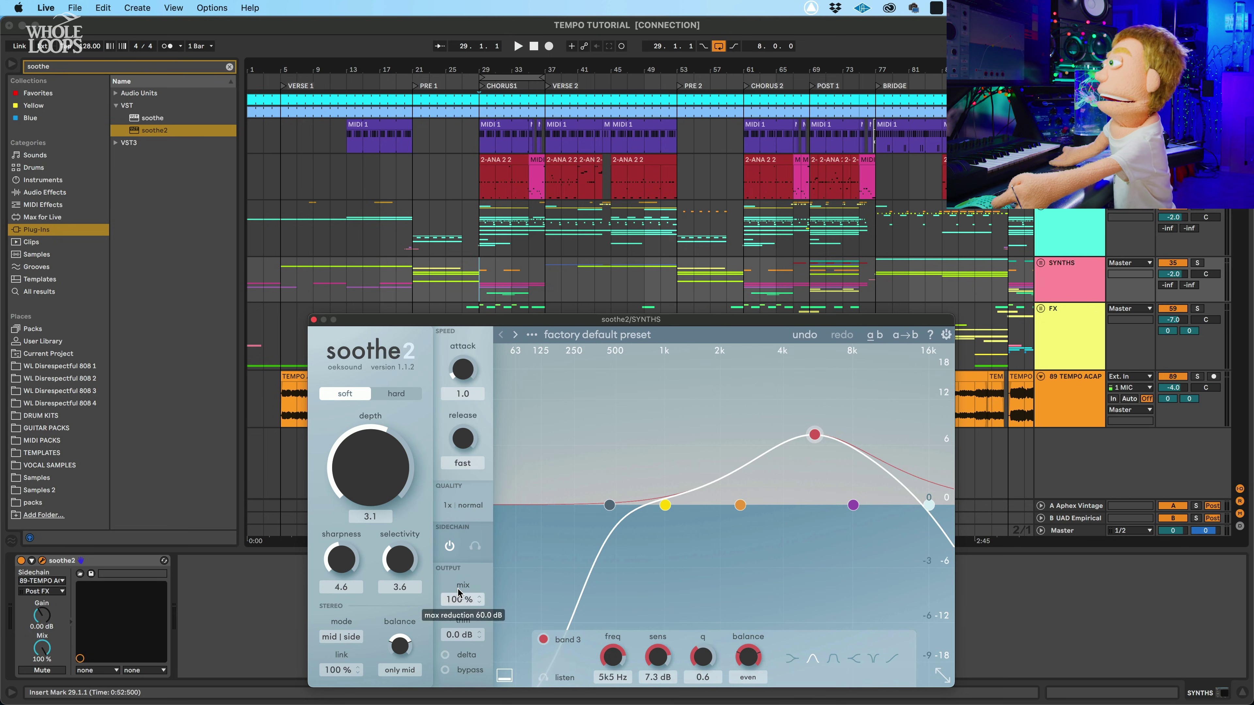
pyautogui.click(313, 319)
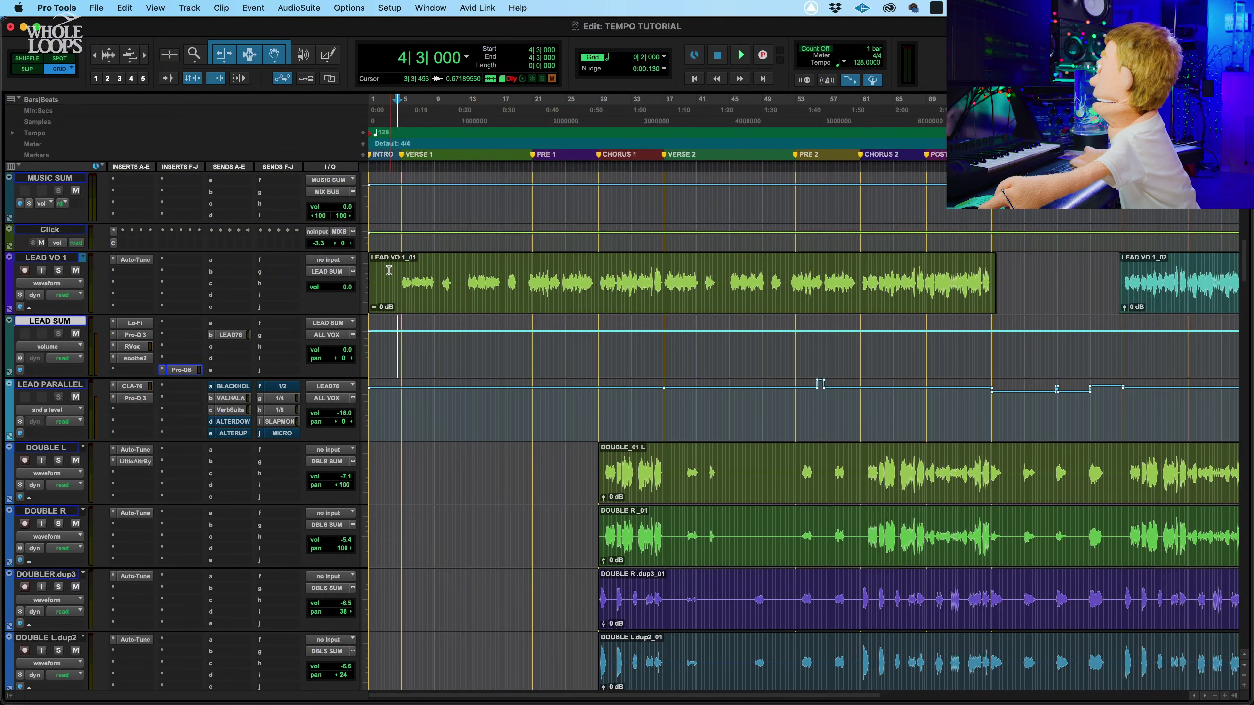
# Play the lead vocal from around bar 4 and bring up soothe2 on the LEAD SUM bus
pyautogui.click(388, 270)
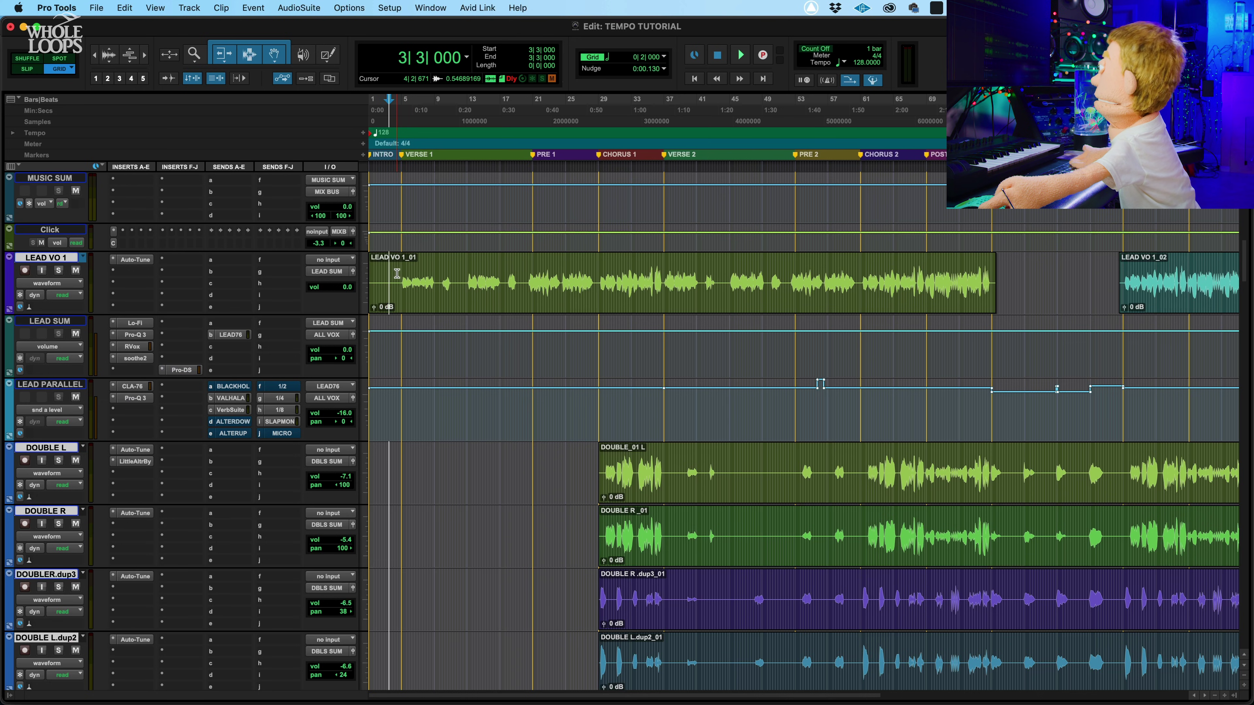
pyautogui.press('space')
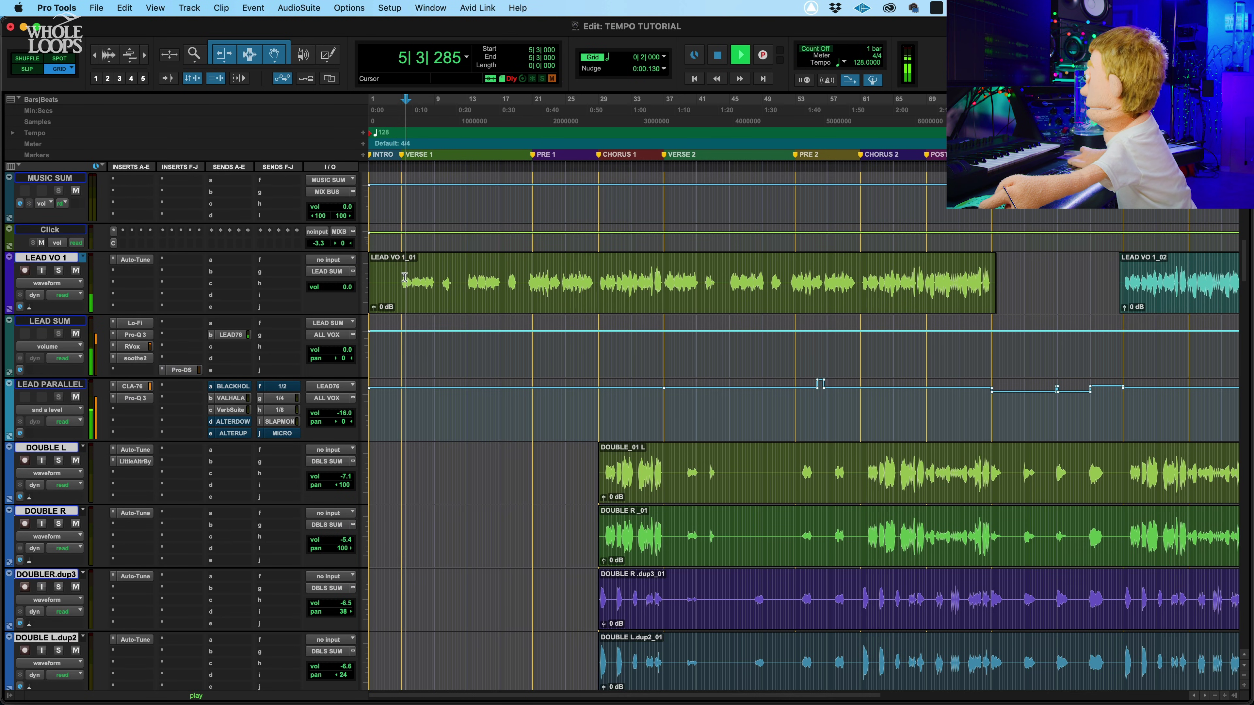
pyautogui.click(394, 272)
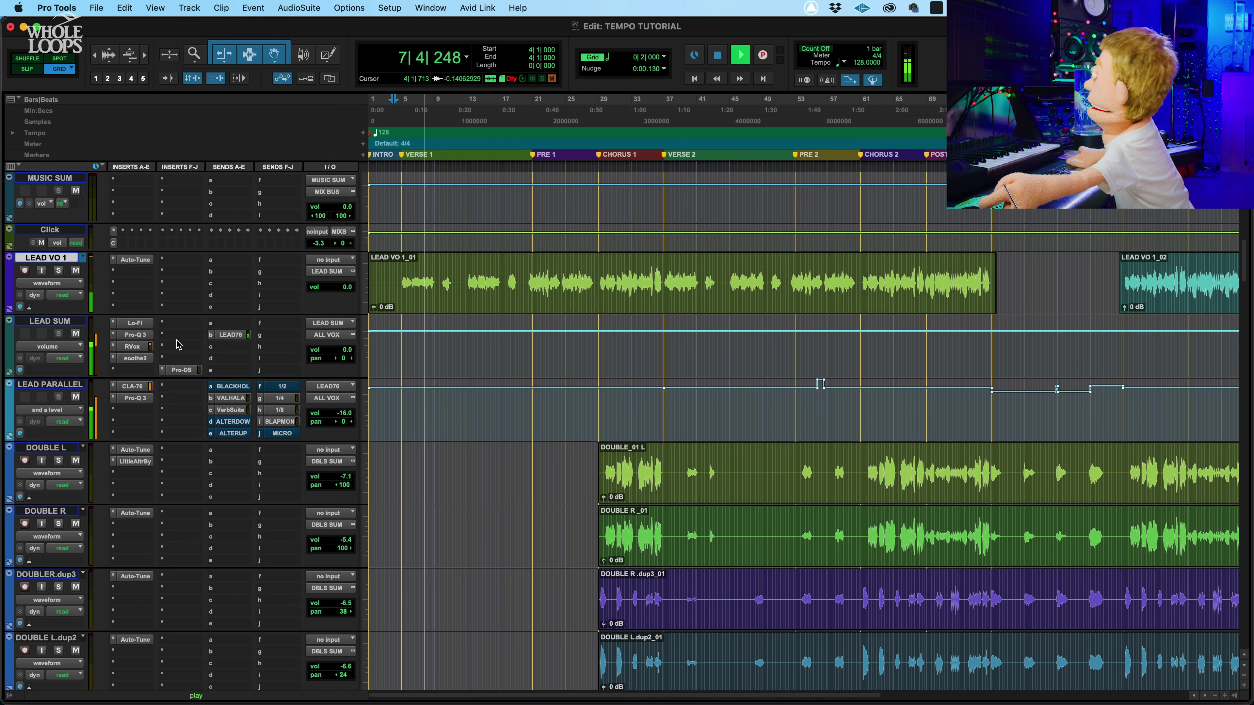
pyautogui.click(134, 358)
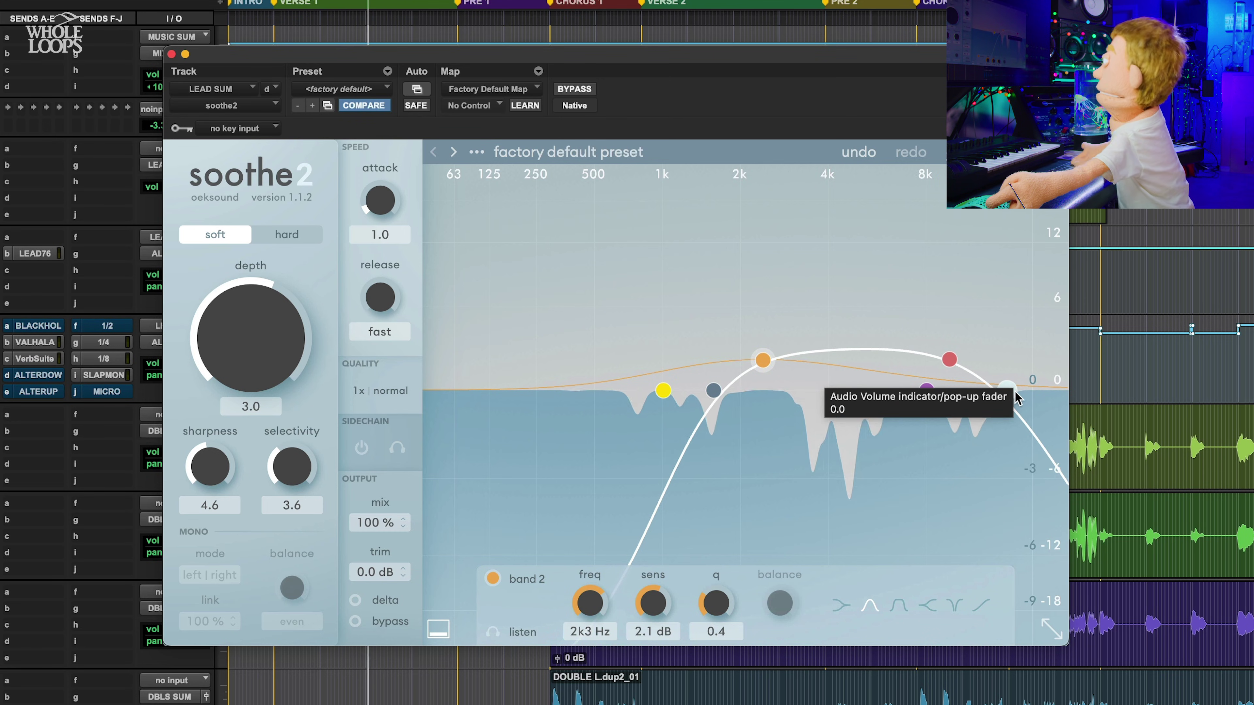
# Set soothe2's depth on LEAD SUM to 3.1 and audition the removed resonances with Delta
pyautogui.moveTo(247, 341)
pyautogui.mouseDown()
pyautogui.moveTo(261, 220)
pyautogui.moveTo(265, 350)
pyautogui.mouseUp()
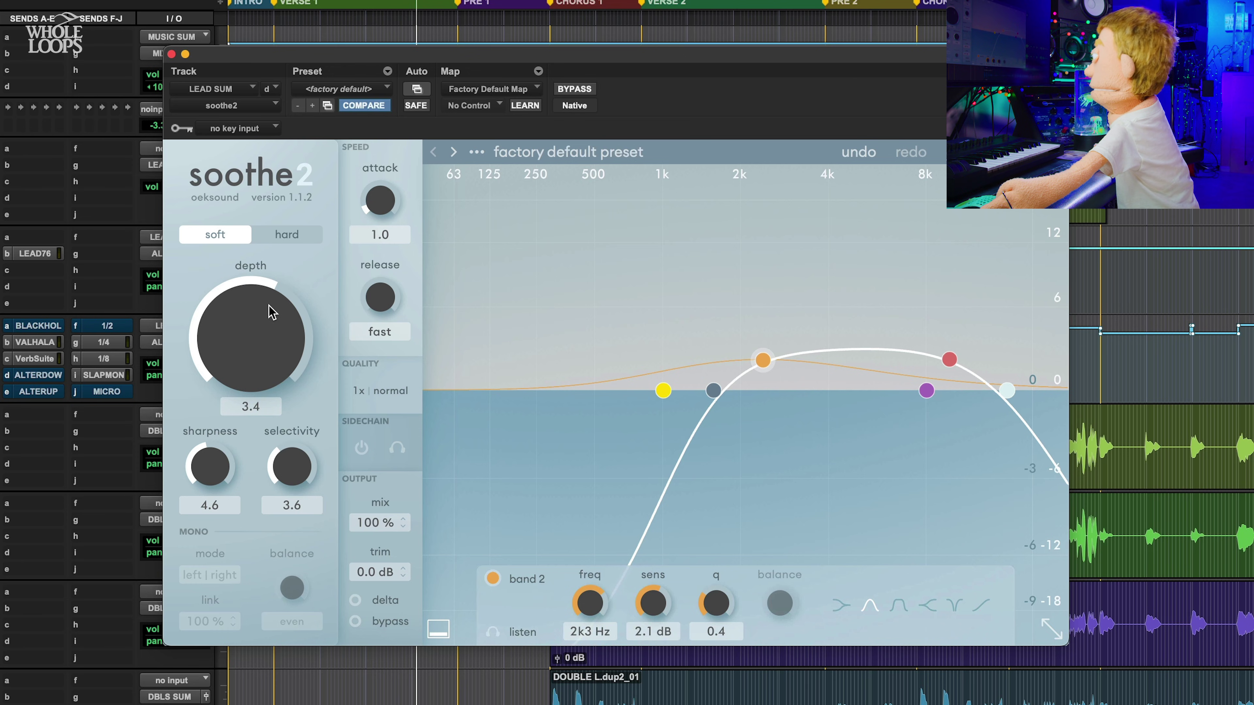
pyautogui.moveTo(270, 311); pyautogui.dragTo(275, 313)
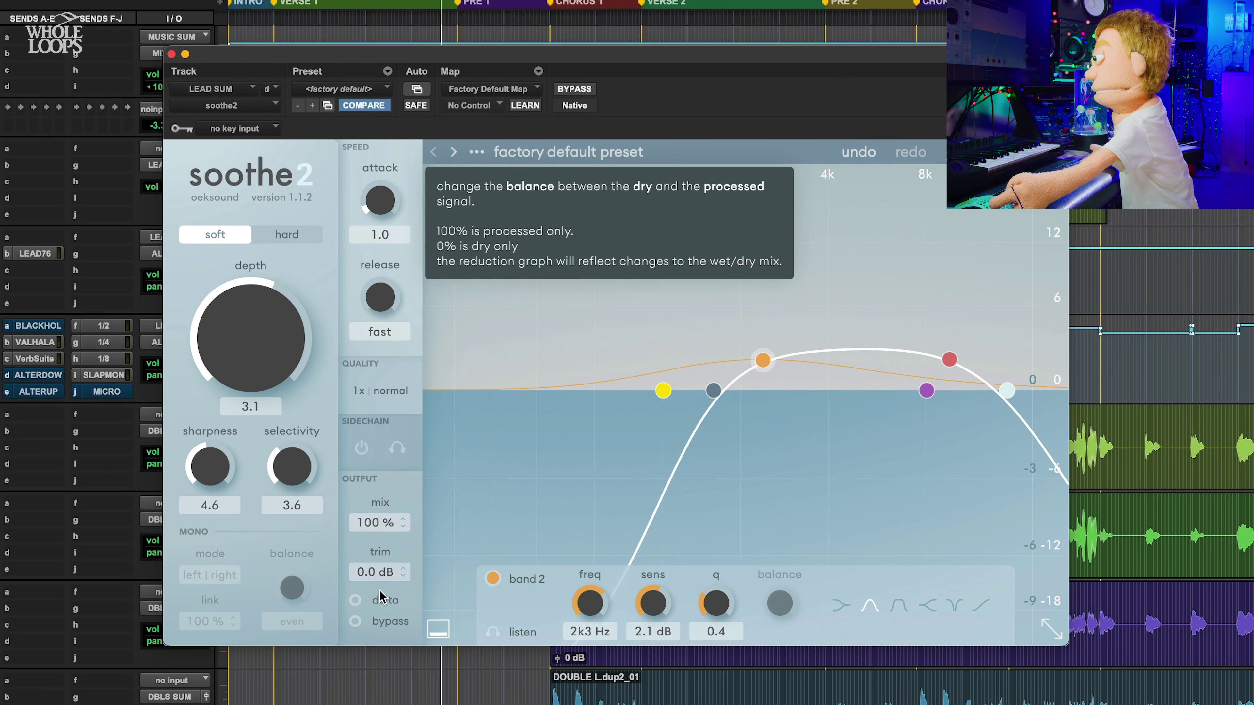
pyautogui.click(356, 600)
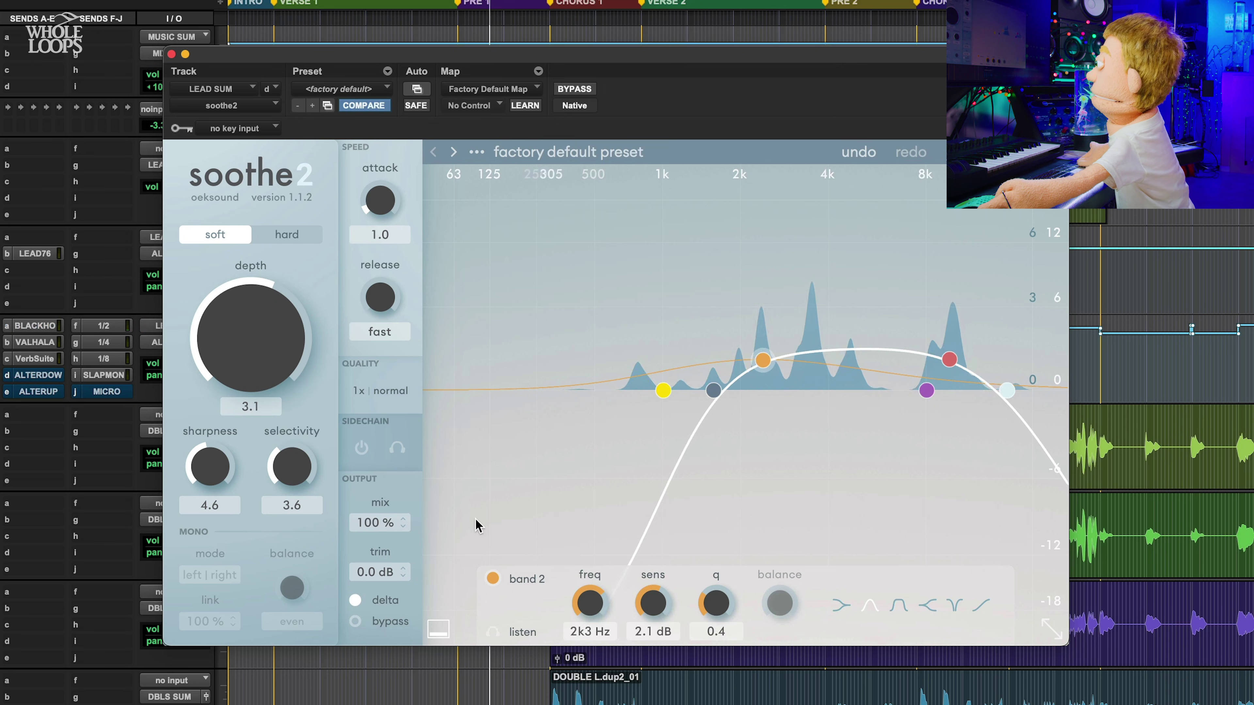
pyautogui.click(361, 606)
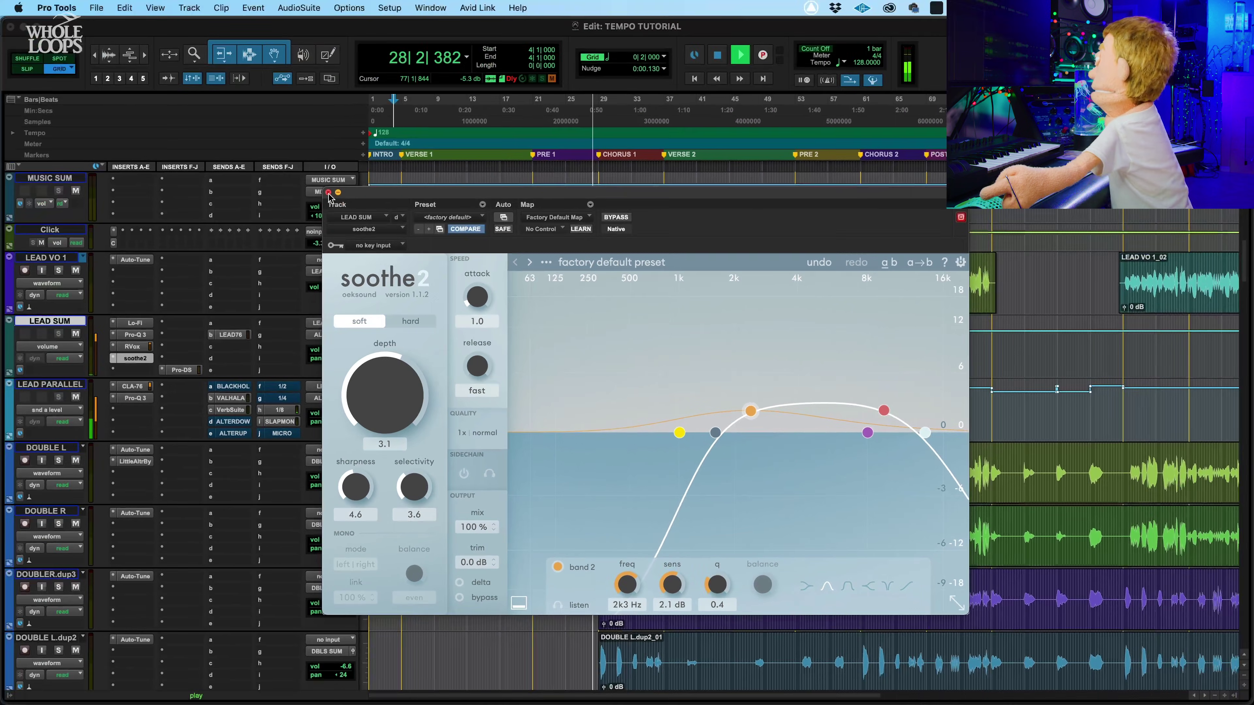
# Close soothe2, bypass its LEAD SUM insert to compare, and stop playback
pyautogui.click(171, 54)
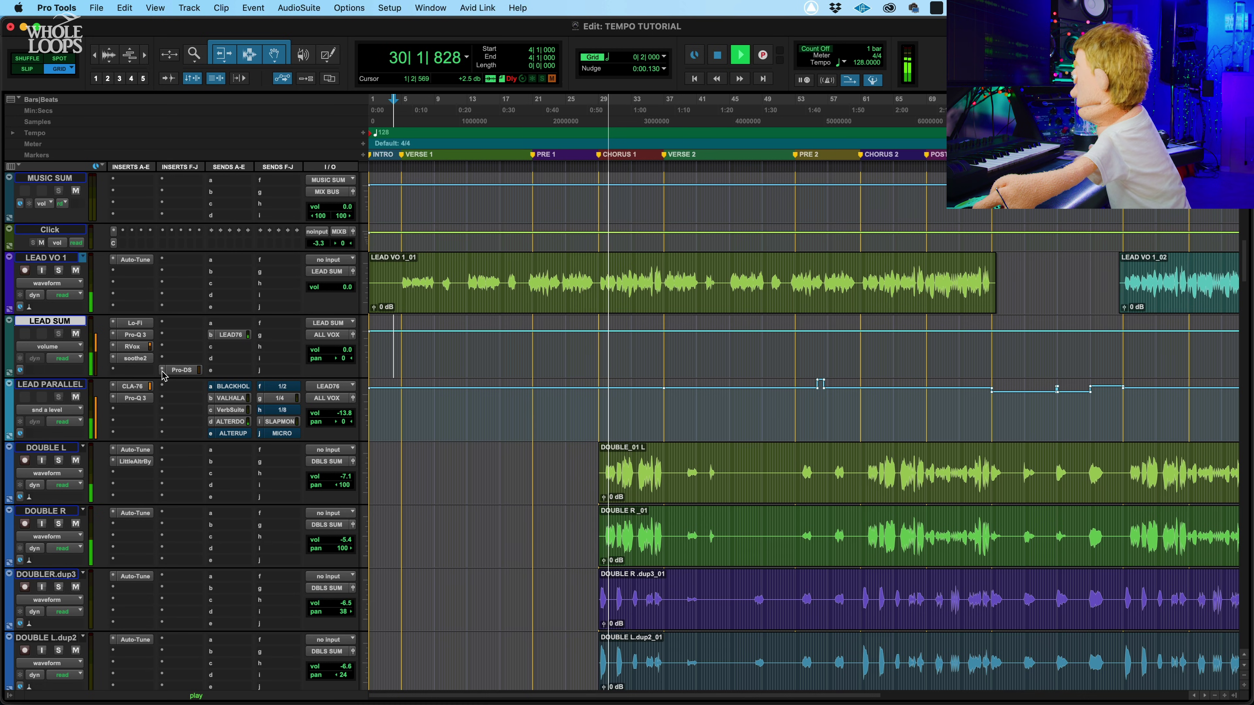
pyautogui.keyDown('super'); pyautogui.click(133, 359); pyautogui.keyUp('super')
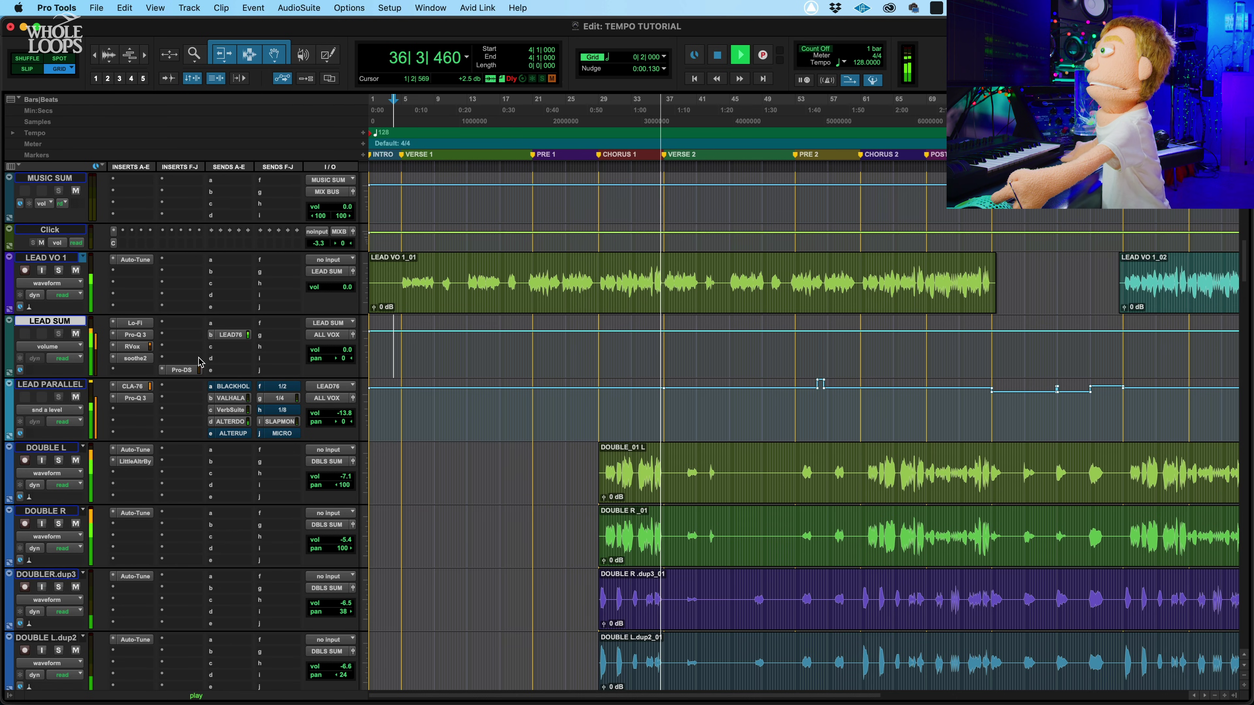
pyautogui.press('space')
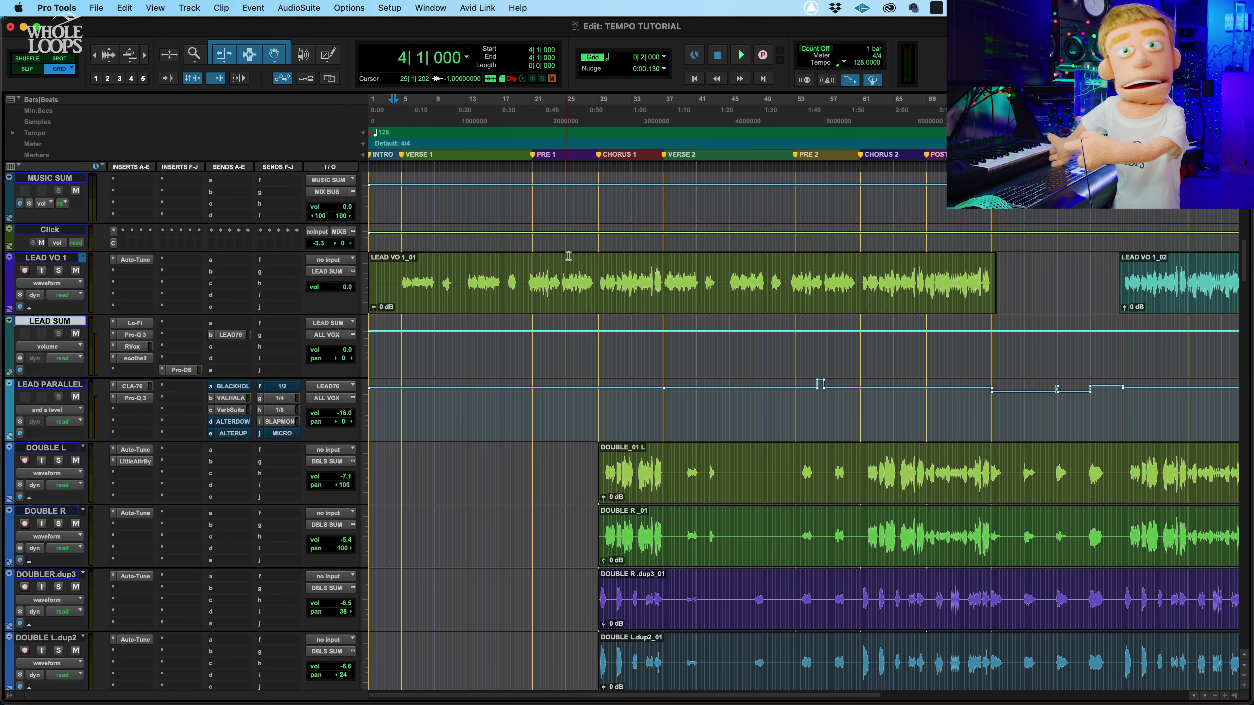
# Reopen and close the soothe2 window, then switch back to Ableton Live
pyautogui.click(131, 358)
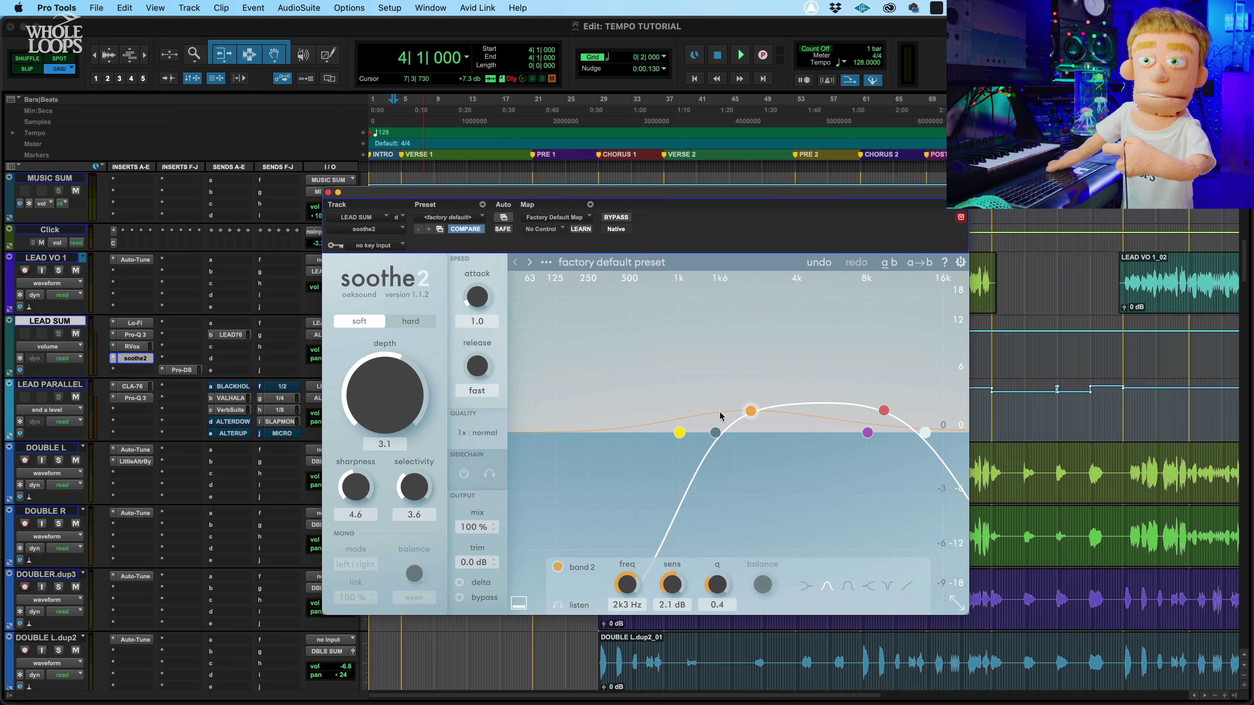
pyautogui.click(328, 192)
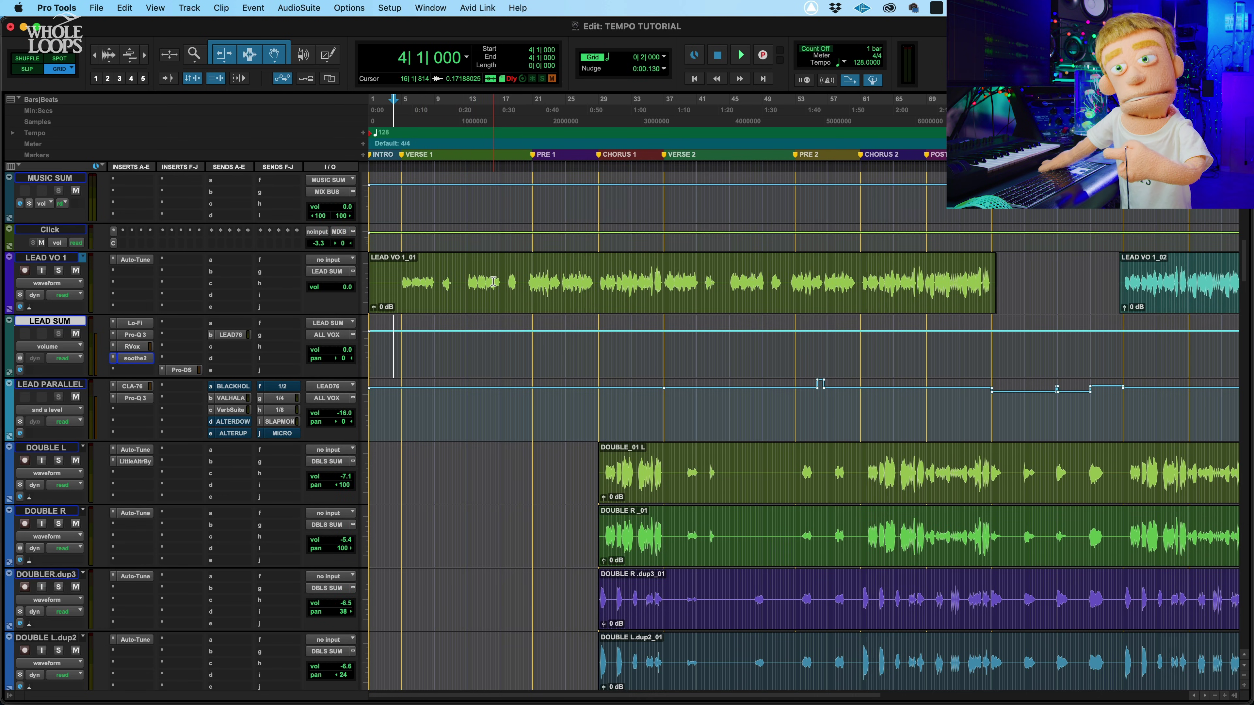
pyautogui.press('super+Tab')
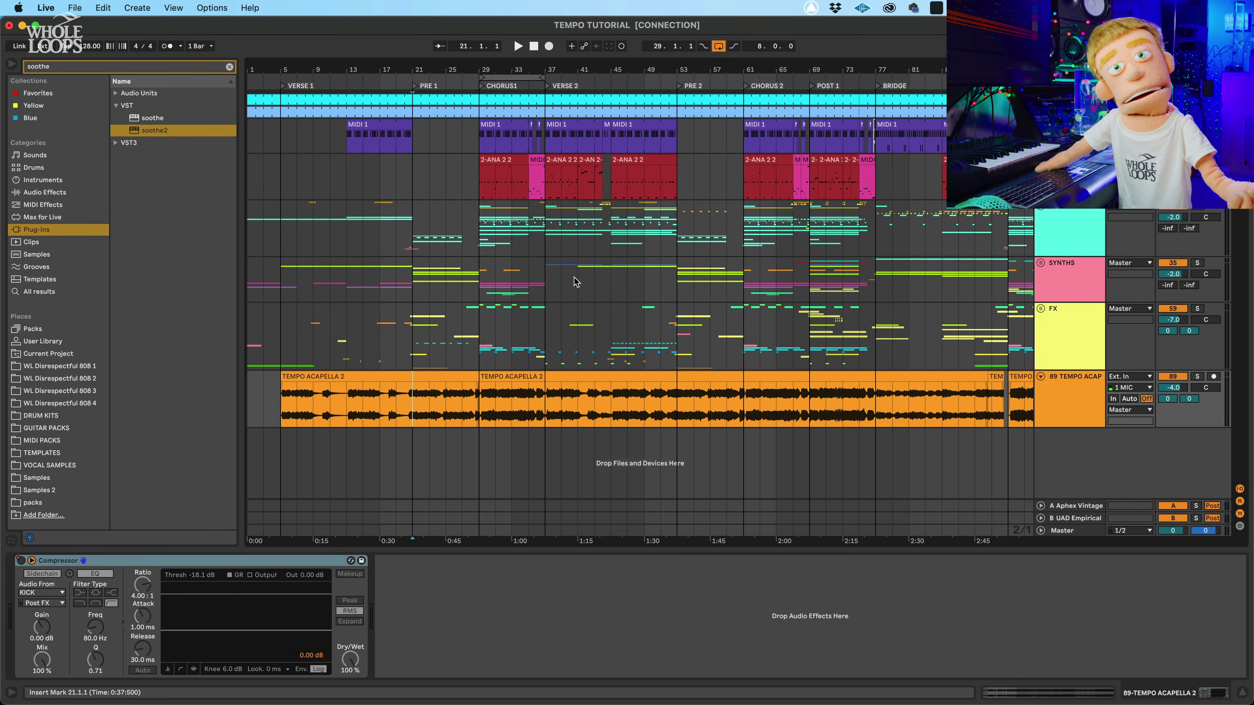
# Unfold the SYNTHS group, set the insert point at bar 69, and solo SUPERSAW
pyautogui.click(746, 281)
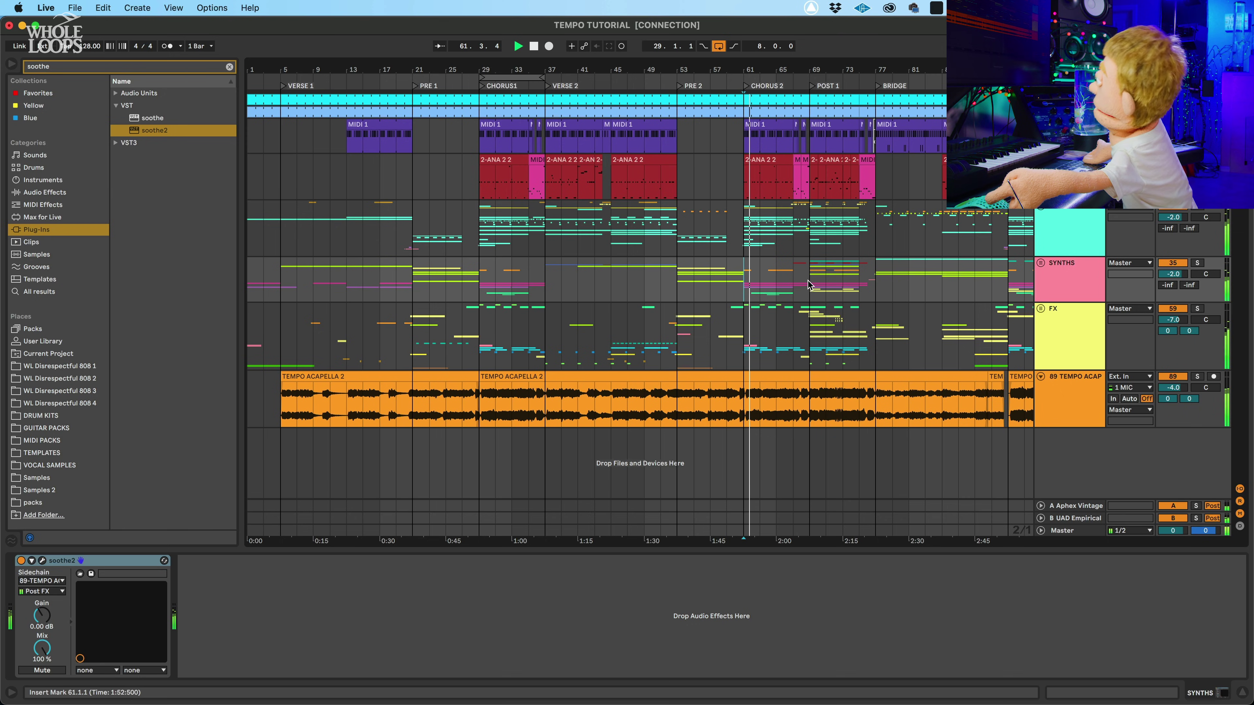
pyautogui.click(1041, 263)
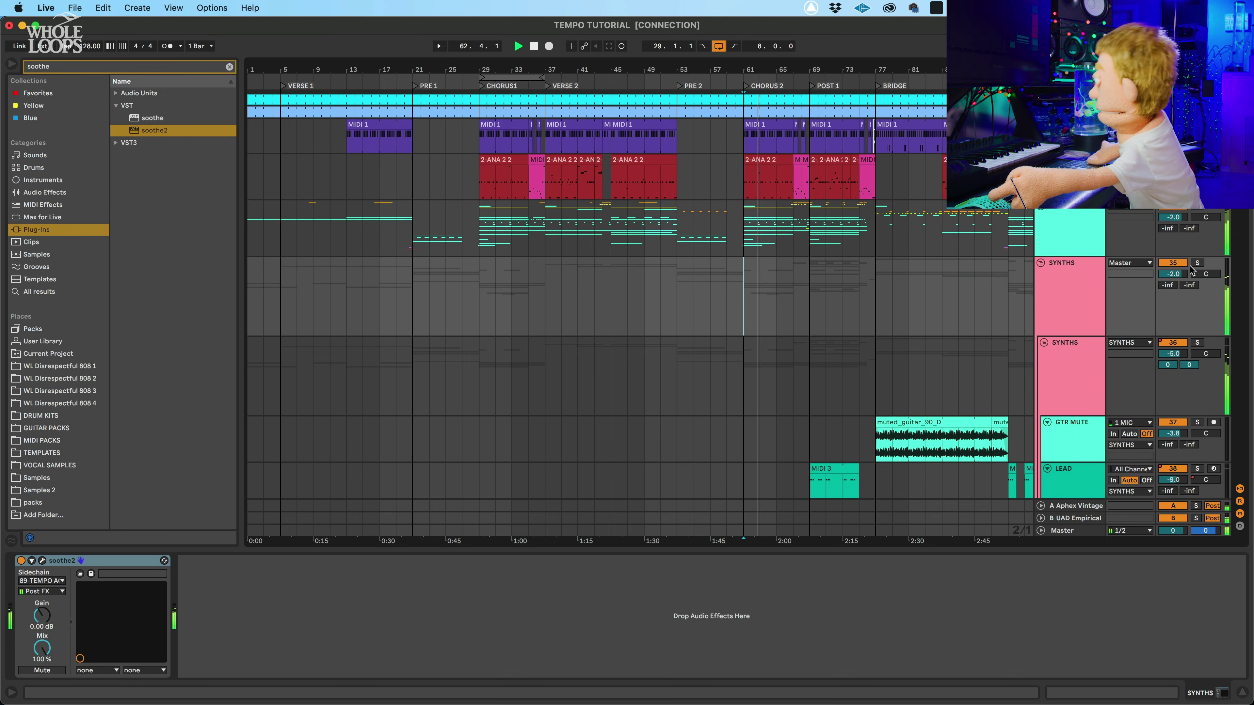
pyautogui.scroll(-5, 876, 378)
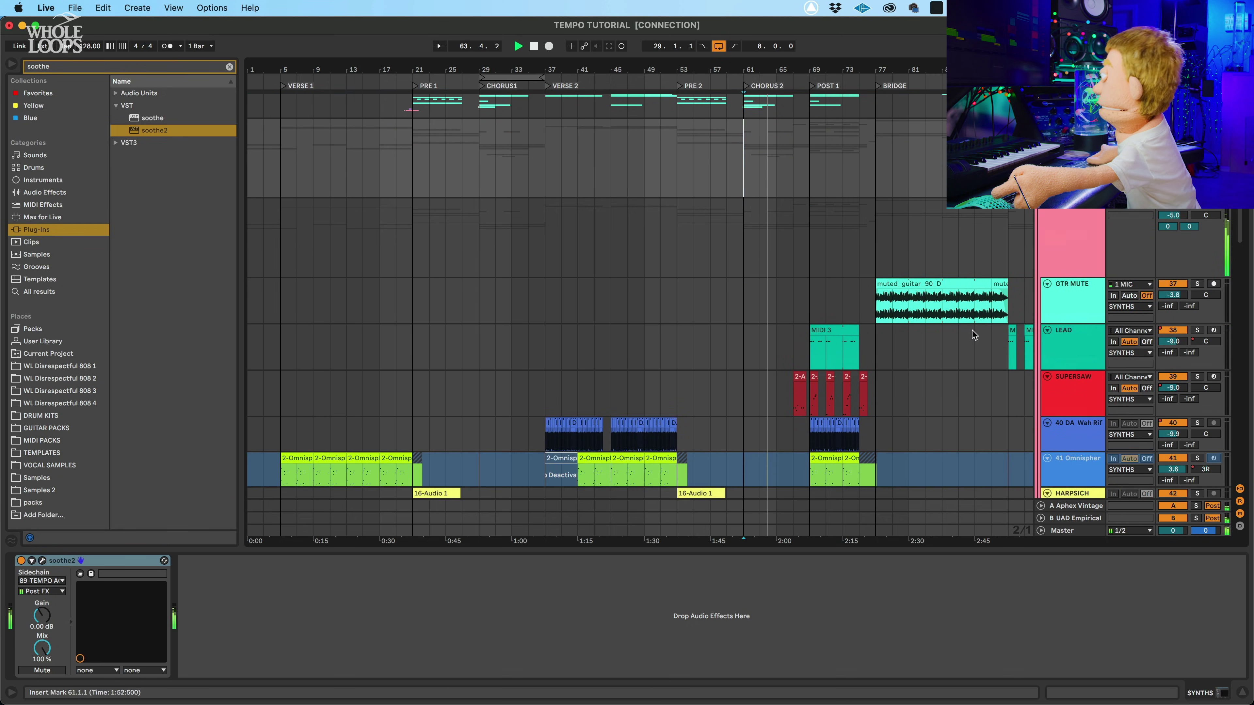
pyautogui.moveTo(877, 385); pyautogui.dragTo(809, 389)
pyautogui.click(809, 389)
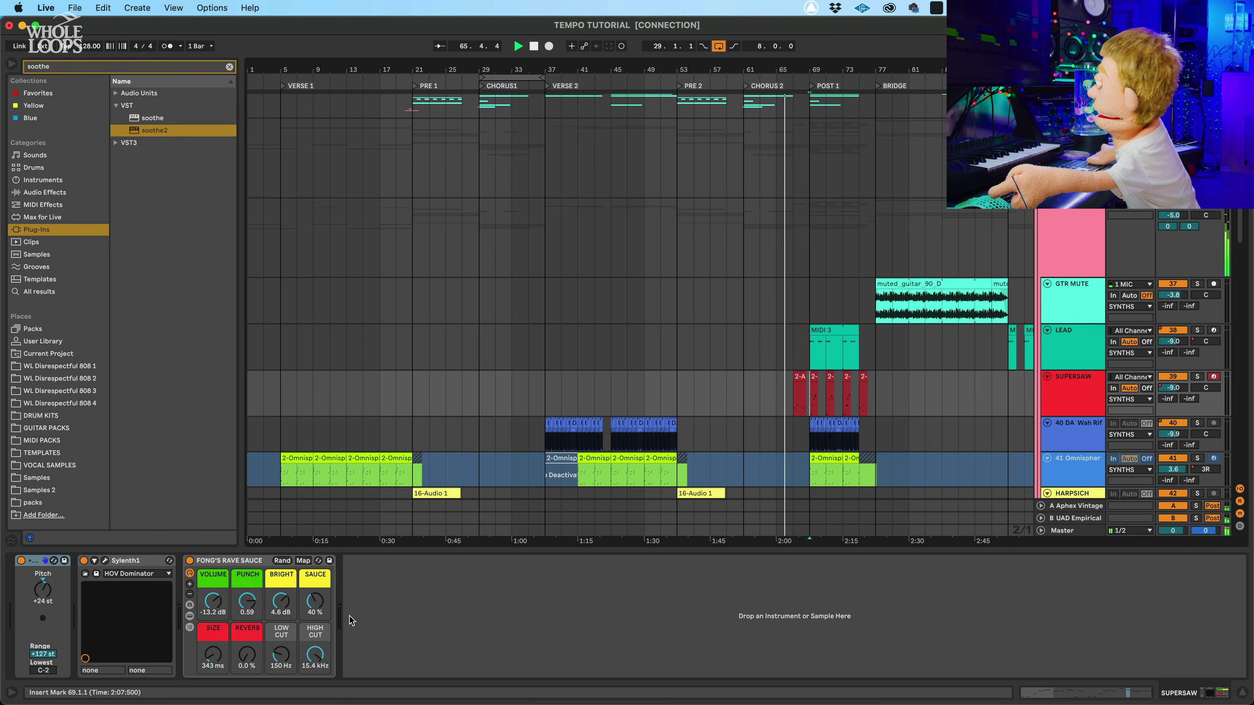
pyautogui.click(235, 566)
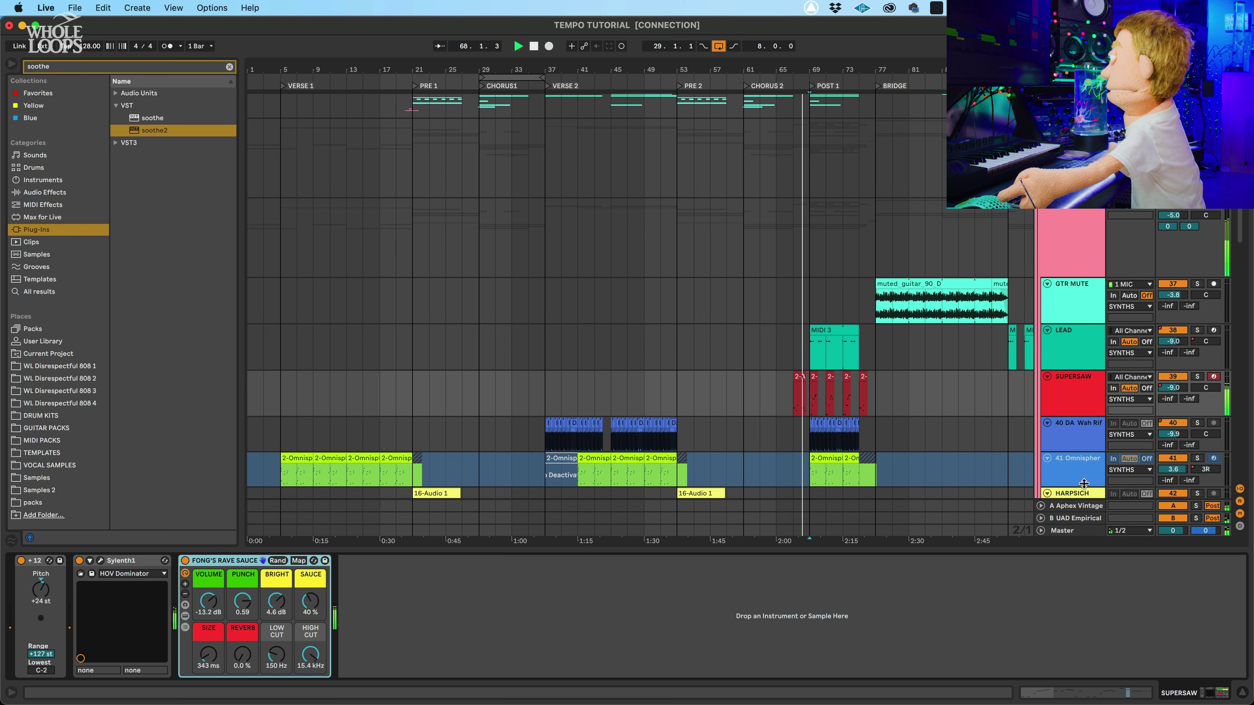
pyautogui.click(1196, 377)
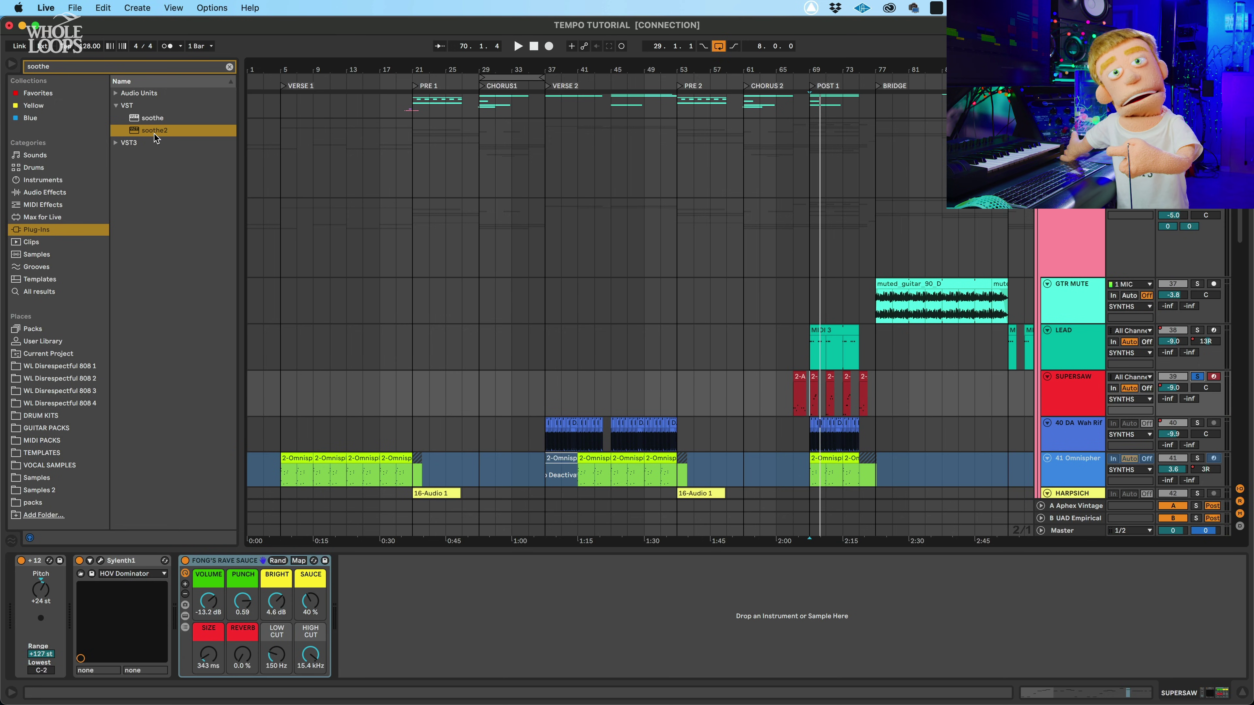
# Add soothe2 after FONG'S RAVE SAUCE on SUPERSAW and loop POST 1 playing
pyautogui.moveTo(154, 137); pyautogui.dragTo(284, 336)
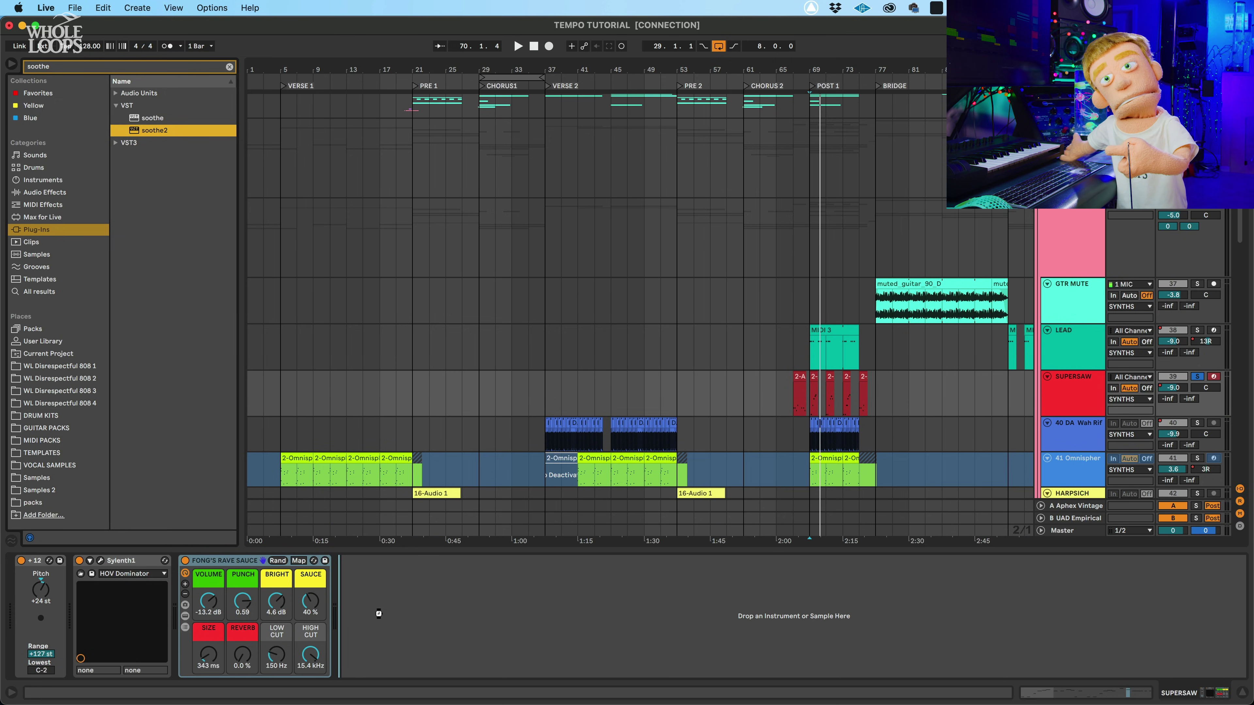
pyautogui.moveTo(374, 613); pyautogui.dragTo(375, 617)
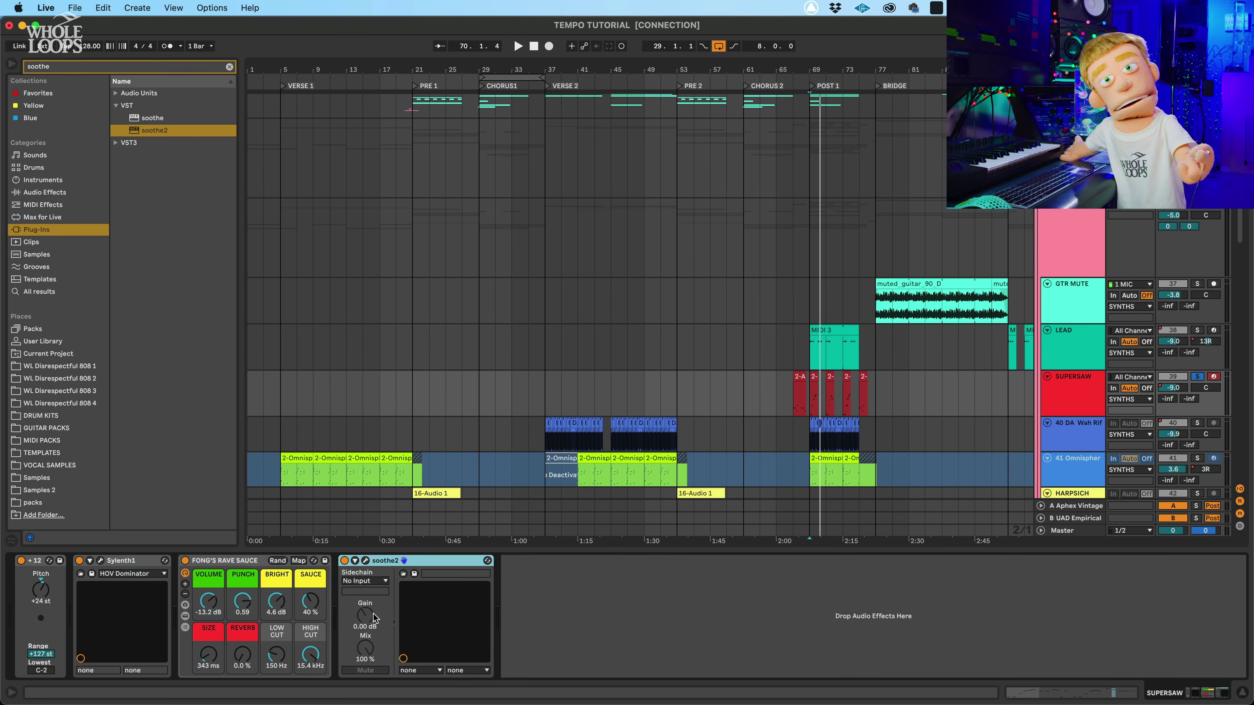
pyautogui.click(365, 561)
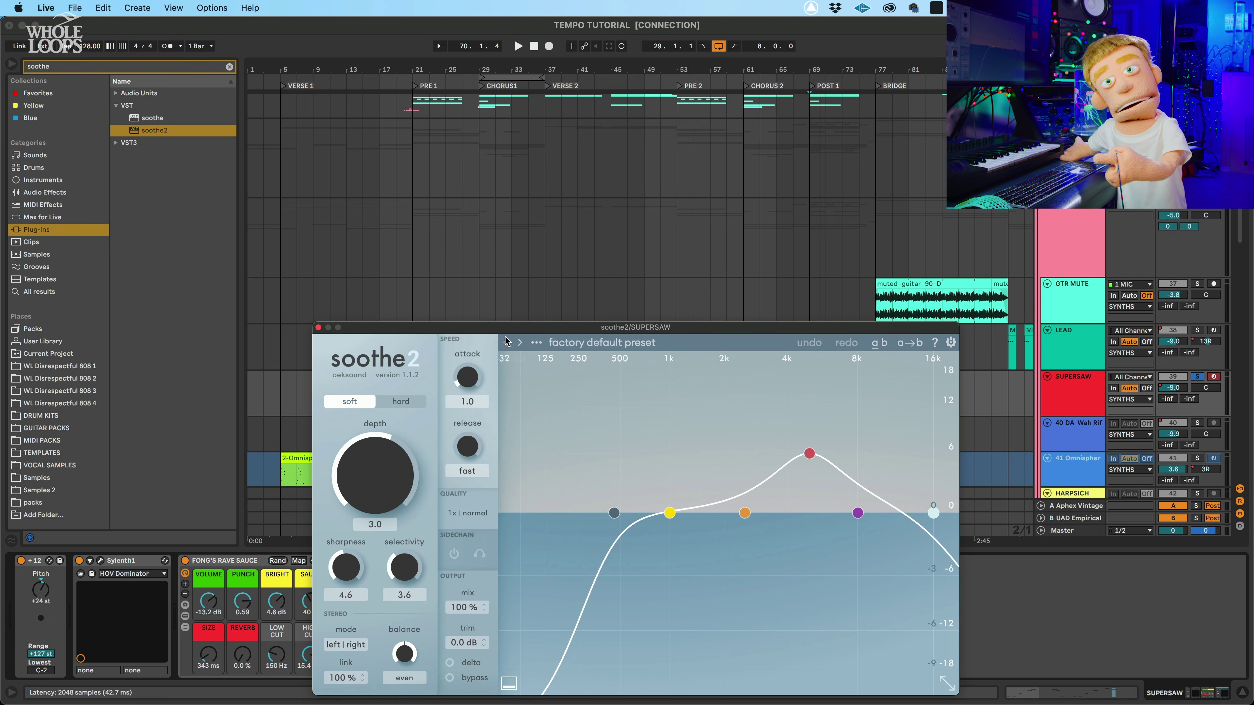
pyautogui.moveTo(506, 331); pyautogui.dragTo(321, 111)
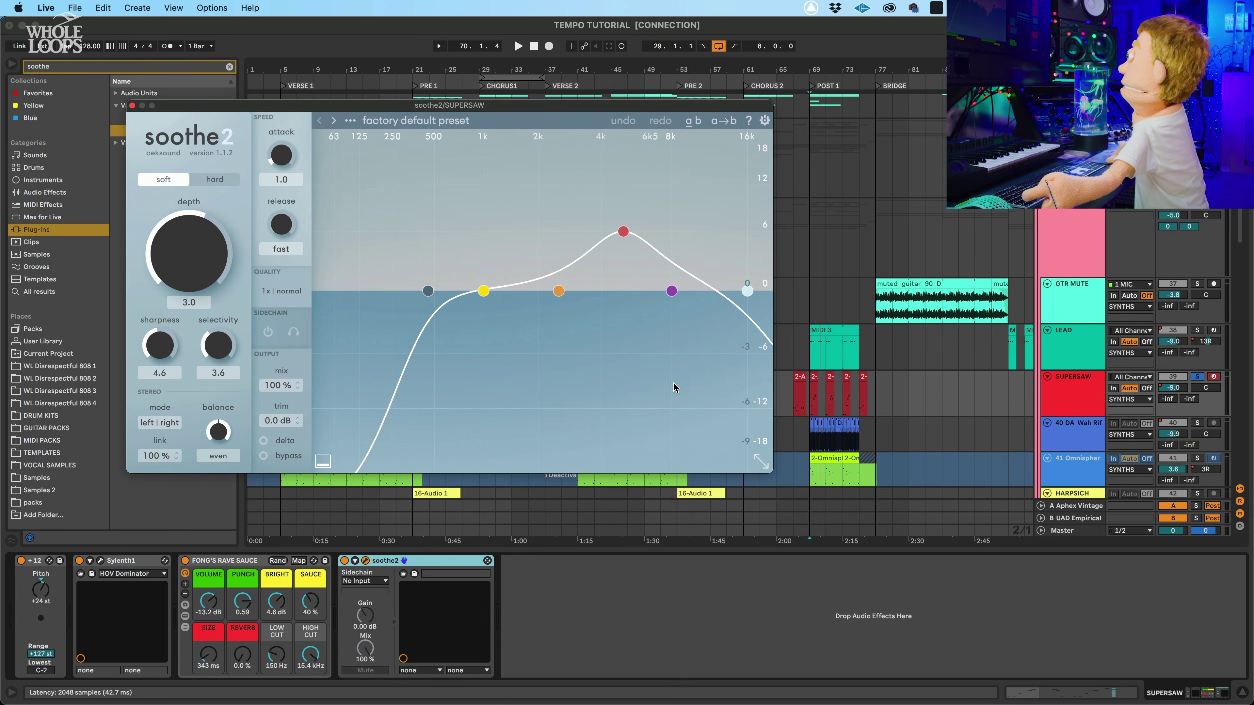
pyautogui.press('super+l')
pyautogui.press('space')
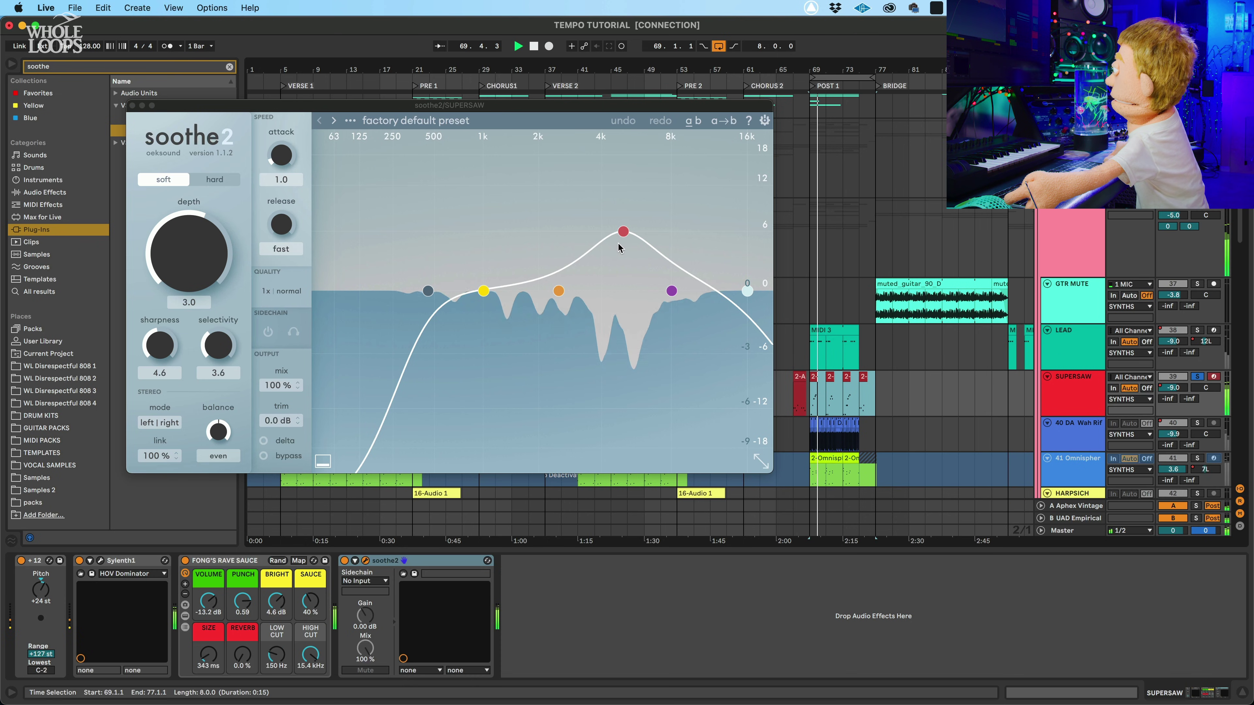
# Raise soothe2's band 3 sensitivity to 12 dB and boost Rave Sauce's BRIGHT macro
pyautogui.moveTo(622, 231); pyautogui.dragTo(622, 224)
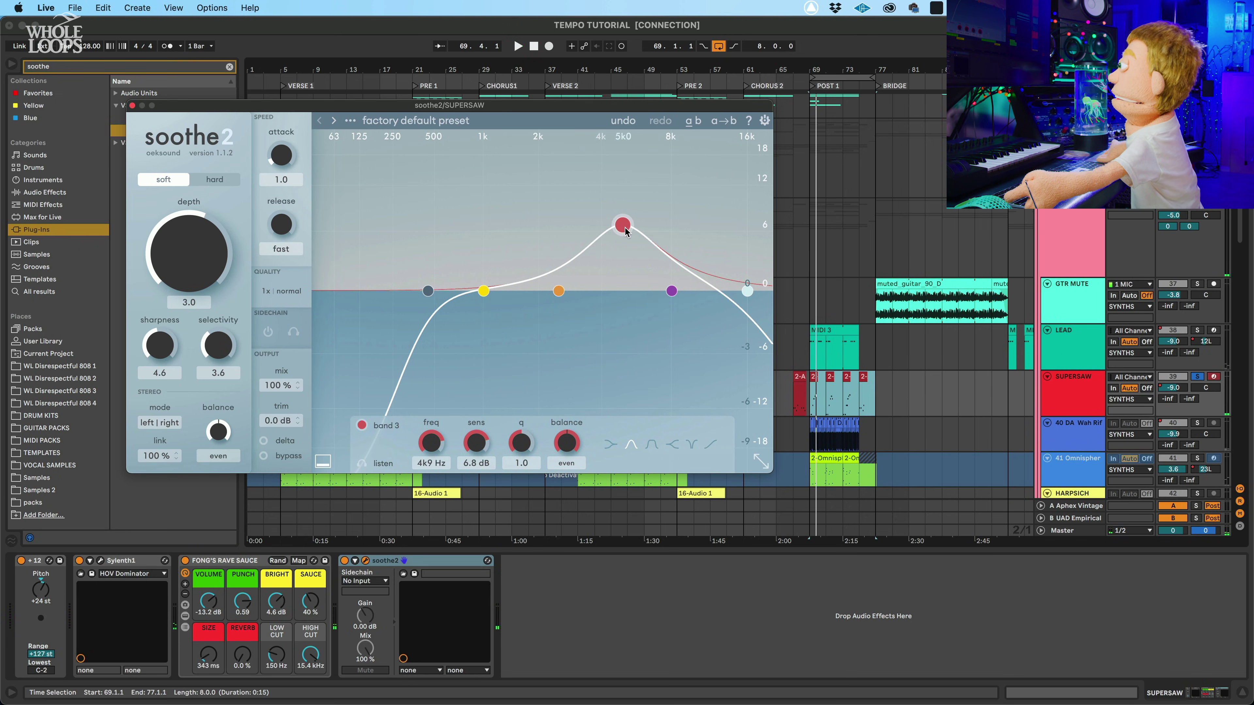
pyautogui.moveTo(623, 223); pyautogui.dragTo(621, 132)
pyautogui.moveTo(280, 597)
pyautogui.mouseDown()
pyautogui.moveTo(280, 568)
pyautogui.moveTo(277, 617)
pyautogui.mouseUp()
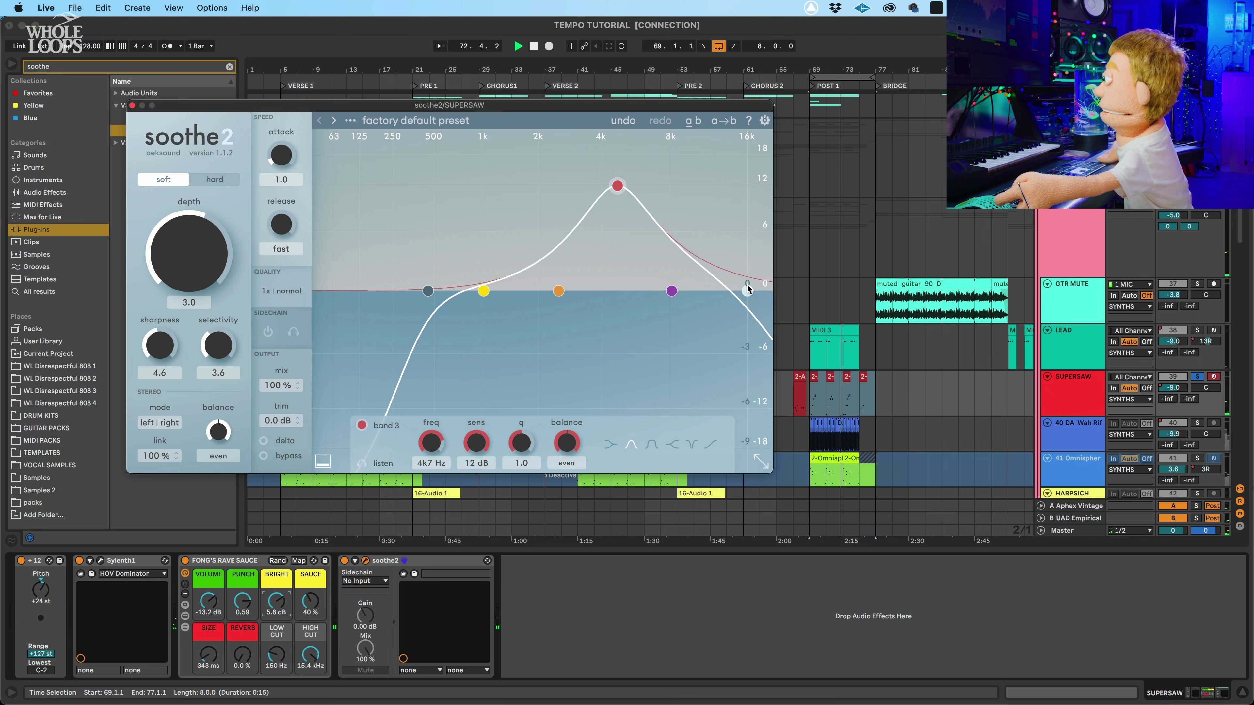
# Raise band 4 at 13k7 Hz to 5.7 dB, set depth 10.6, and A/B soothe2
pyautogui.click(747, 289)
pyautogui.moveTo(671, 291); pyautogui.dragTo(724, 236)
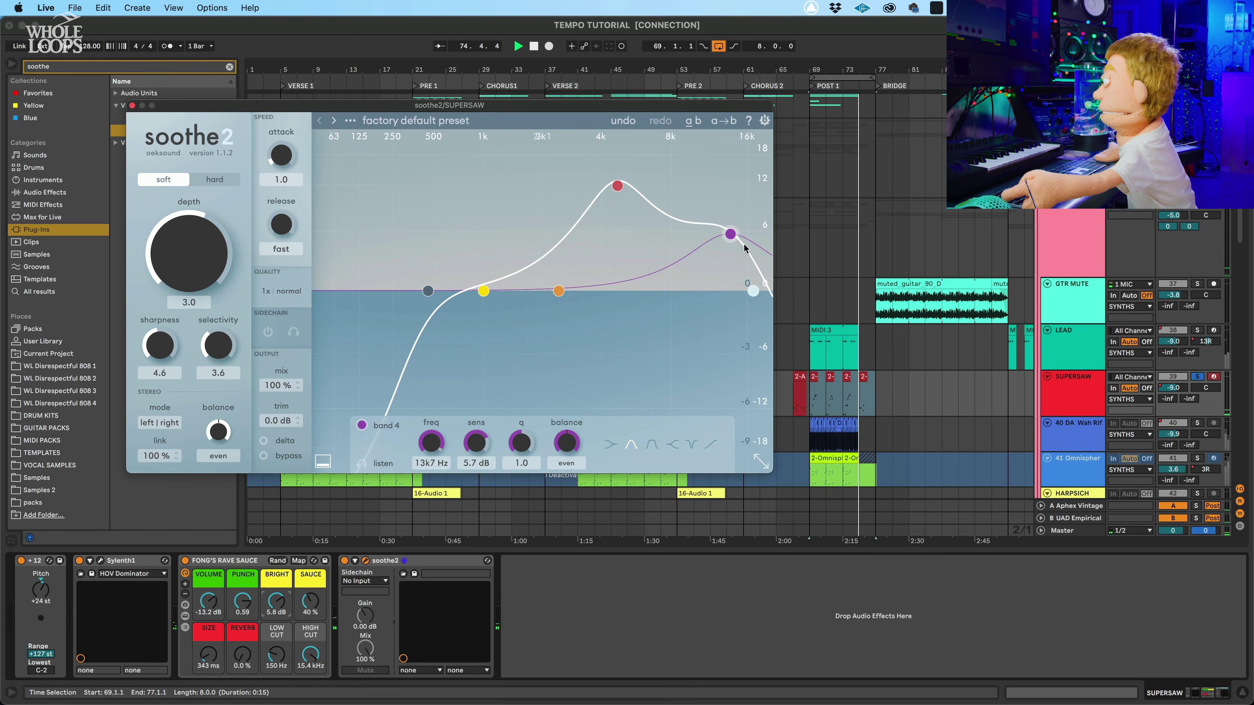
pyautogui.moveTo(207, 259); pyautogui.dragTo(214, 232)
pyautogui.moveTo(242, 655); pyautogui.dragTo(242, 666)
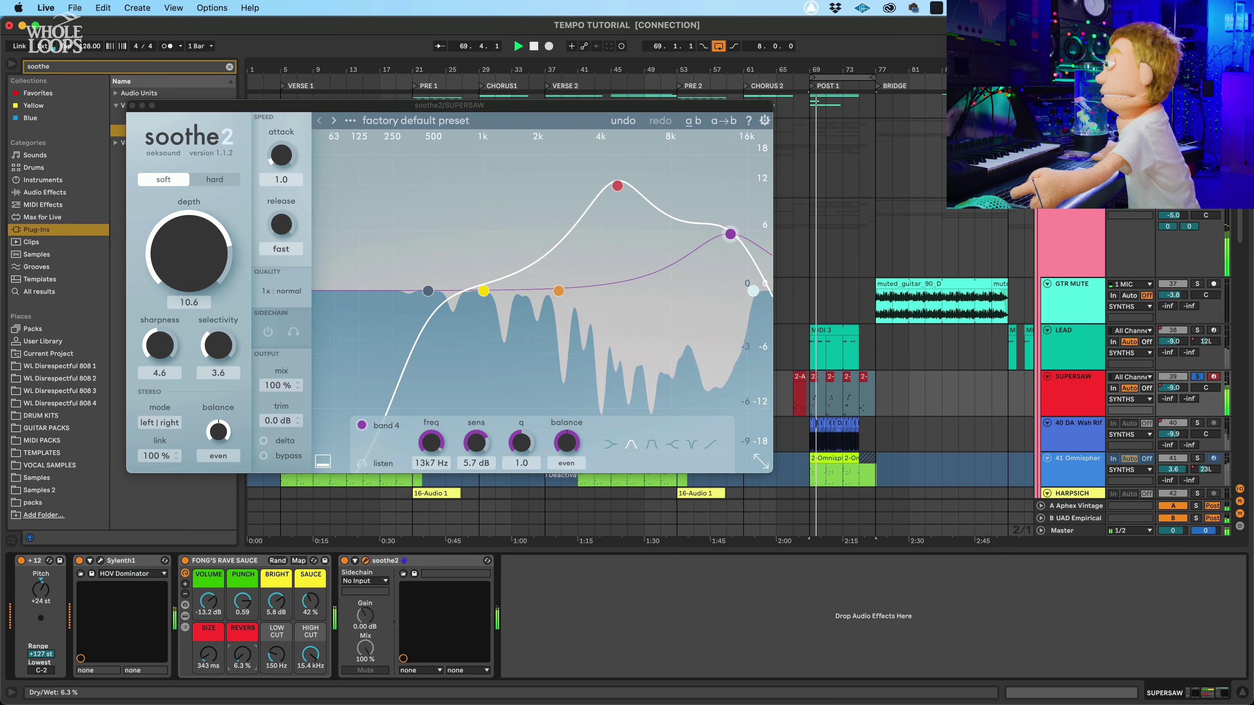
pyautogui.click(345, 561)
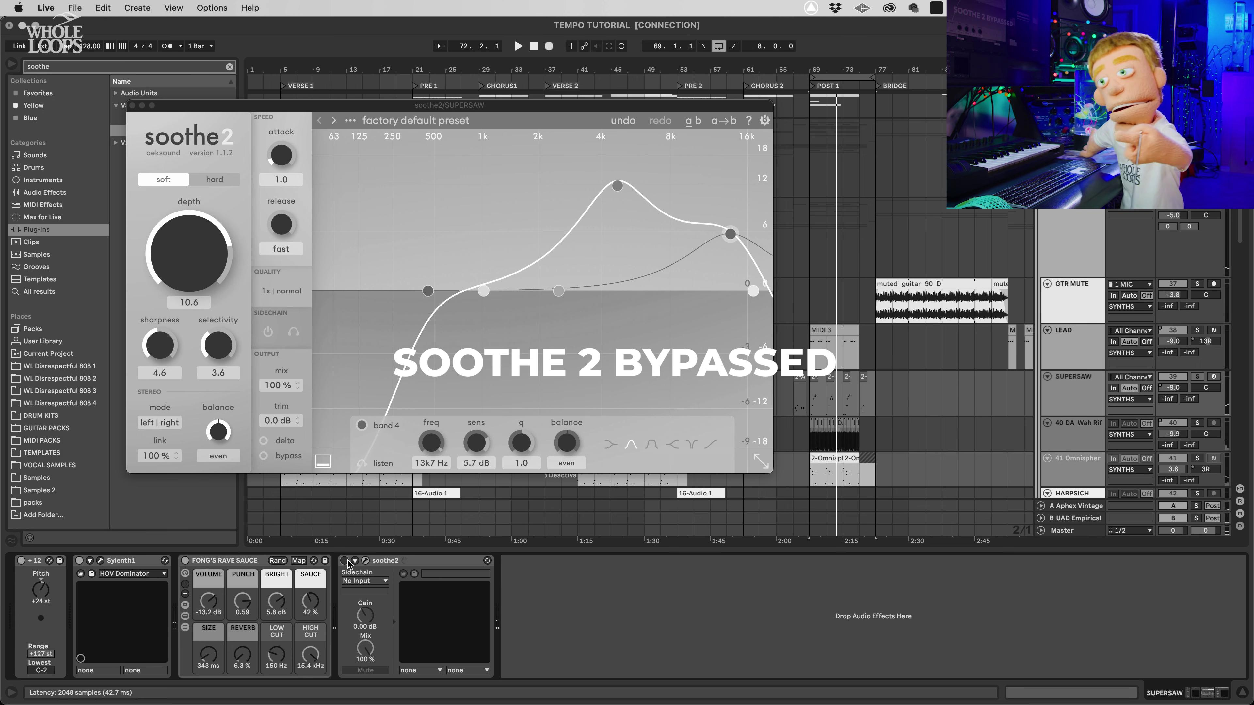
pyautogui.click(345, 561)
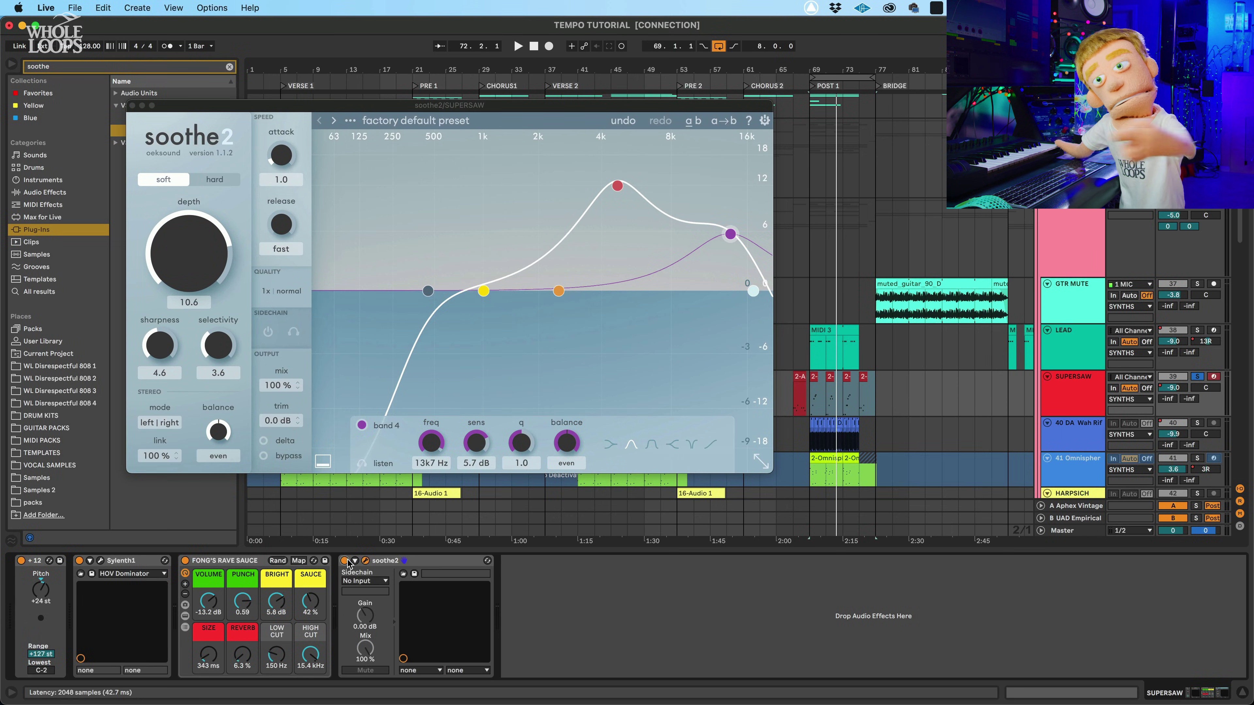